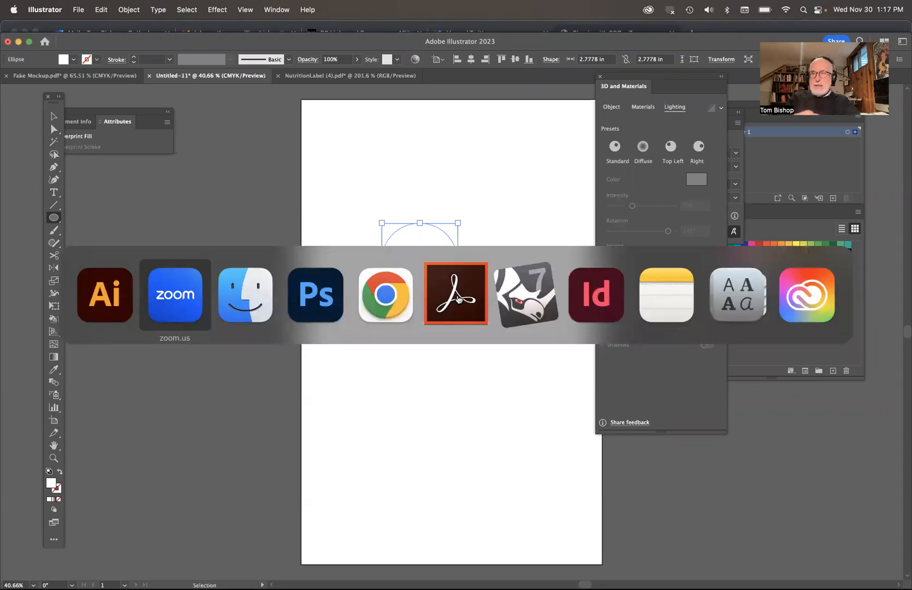
pyautogui.press('super+Tab')
pyautogui.press('super+Tab')
pyautogui.press('super+Tab')
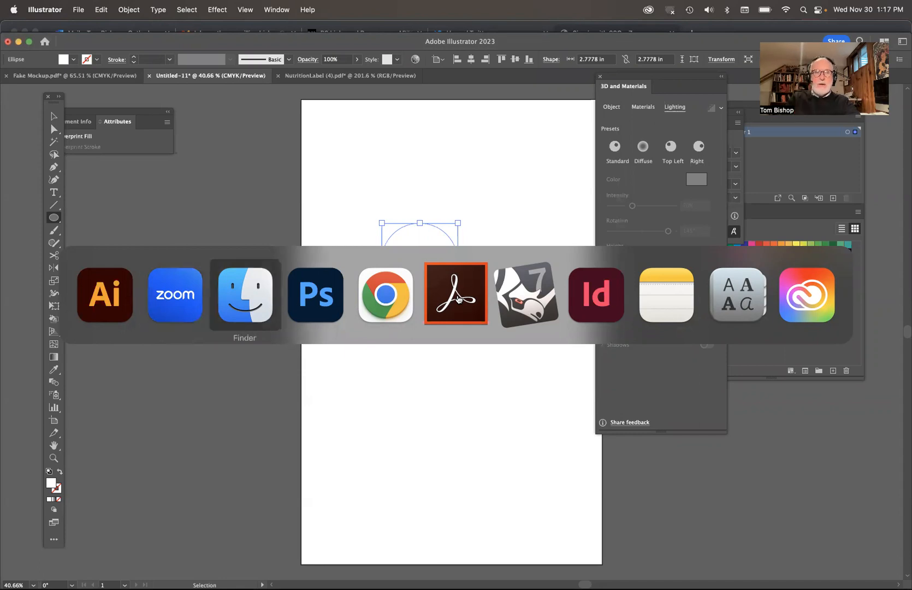
pyautogui.press('super+Tab')
pyautogui.press('super+shift+Tab')
pyautogui.press('super+shift+Tab')
pyautogui.press('super+shift+Tab')
pyautogui.press('super+shift+Tab')
pyautogui.press('super+shift+Tab')
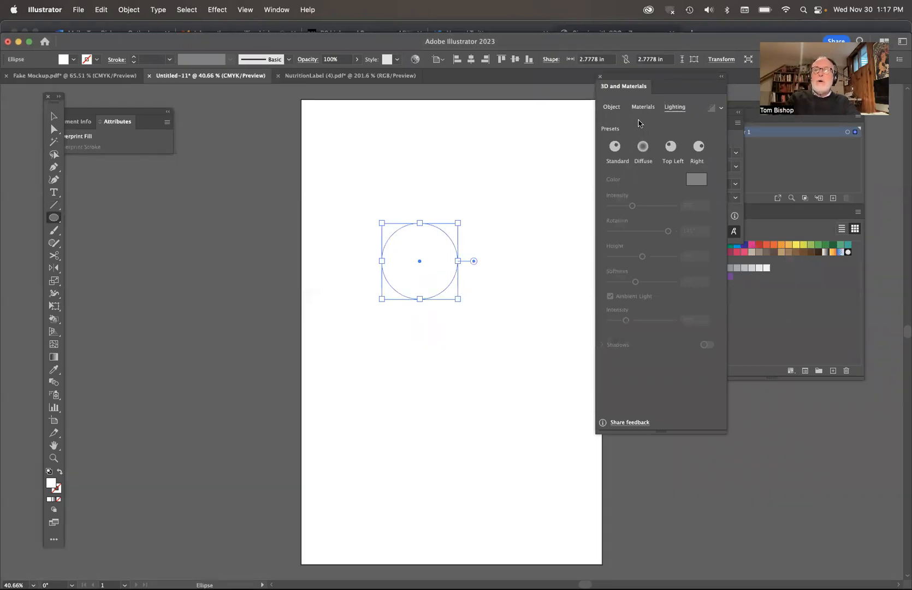
# Step: Extrude the selected circle as a 3D object with a depth of about 13.4583 in
pyautogui.click(221, 11)
pyautogui.moveTo(328, 87)
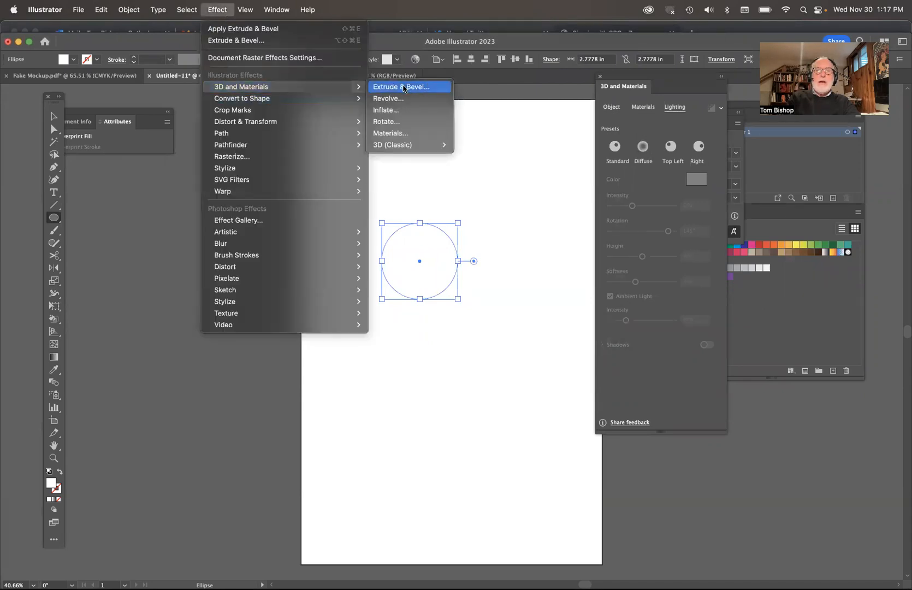
pyautogui.click(660, 130)
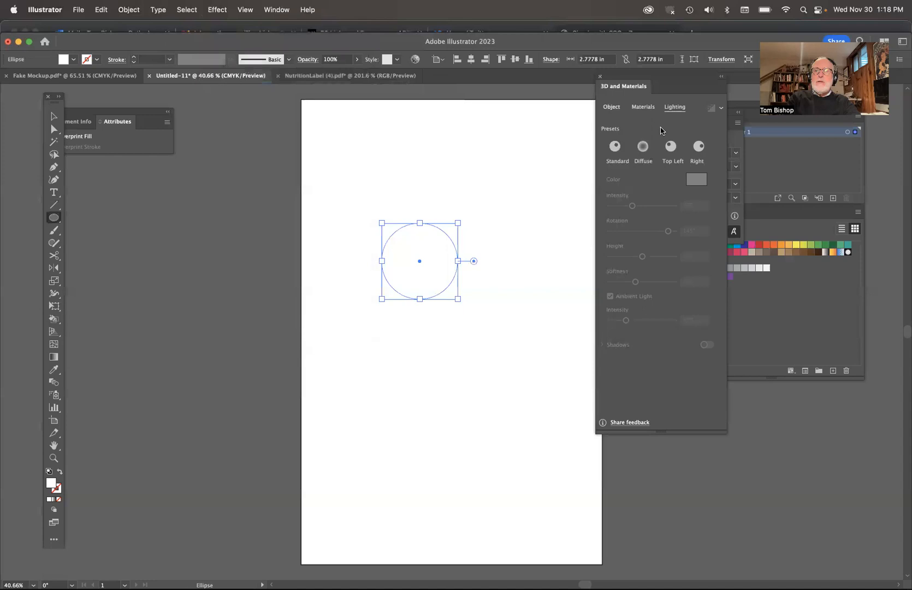
pyautogui.click(615, 109)
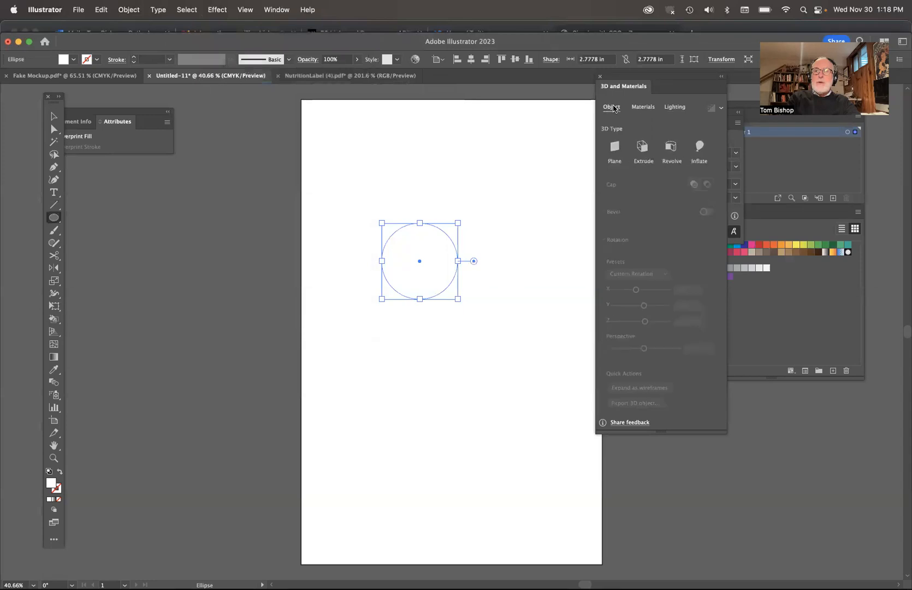
pyautogui.click(643, 149)
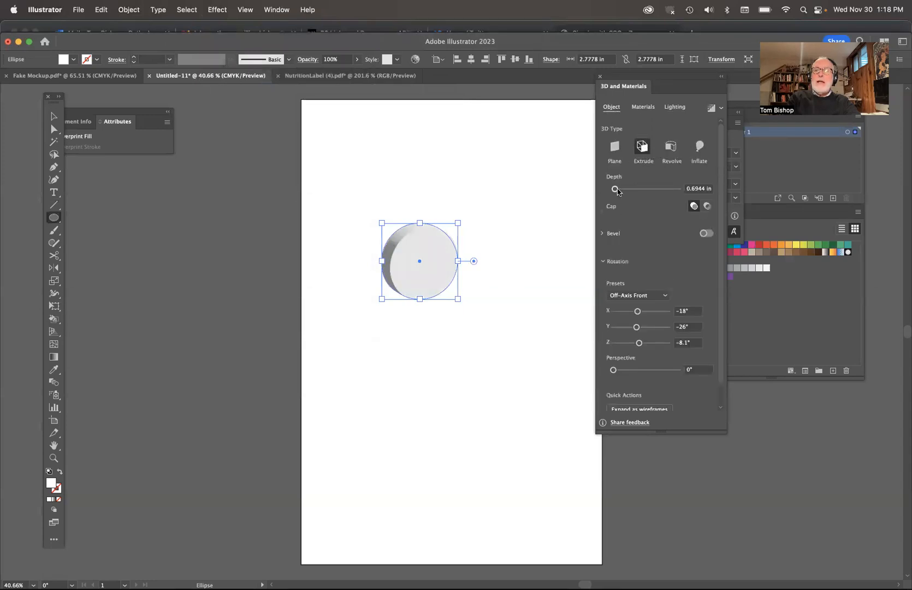
pyautogui.moveTo(616, 190); pyautogui.dragTo(646, 196)
# Step: Try the Off-Axis Top and Isometric Right rotation presets on the extruded cylinder
pyautogui.click(651, 294)
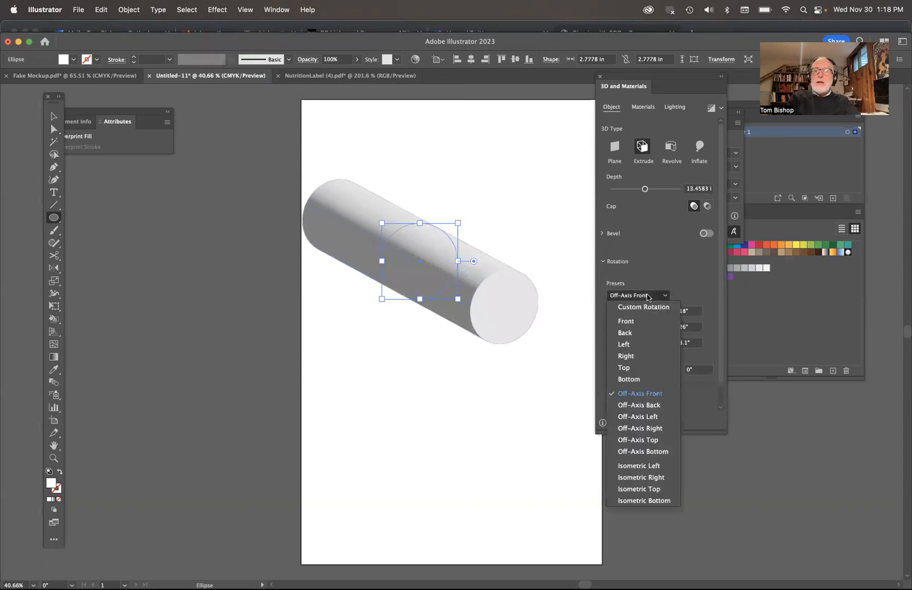
pyautogui.click(638, 440)
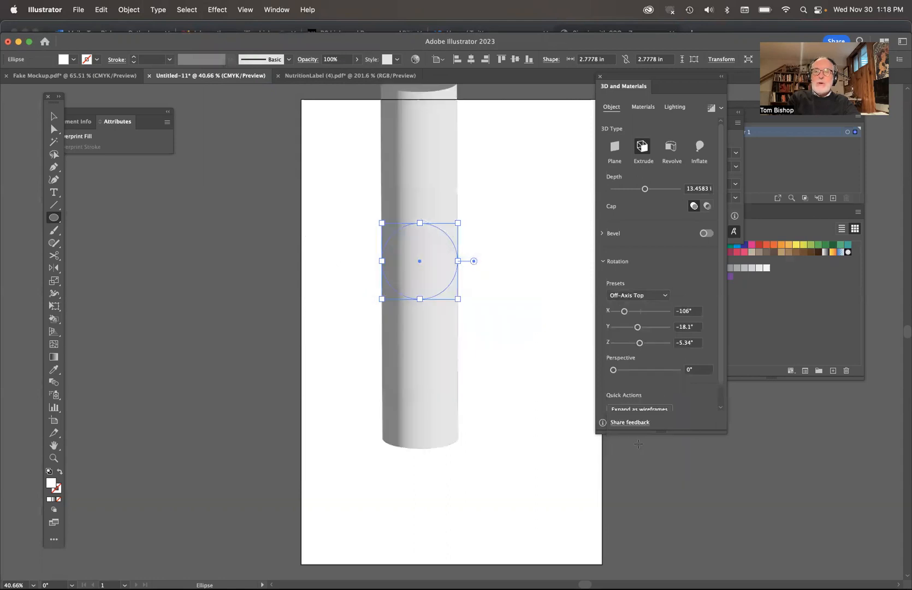
pyautogui.click(642, 296)
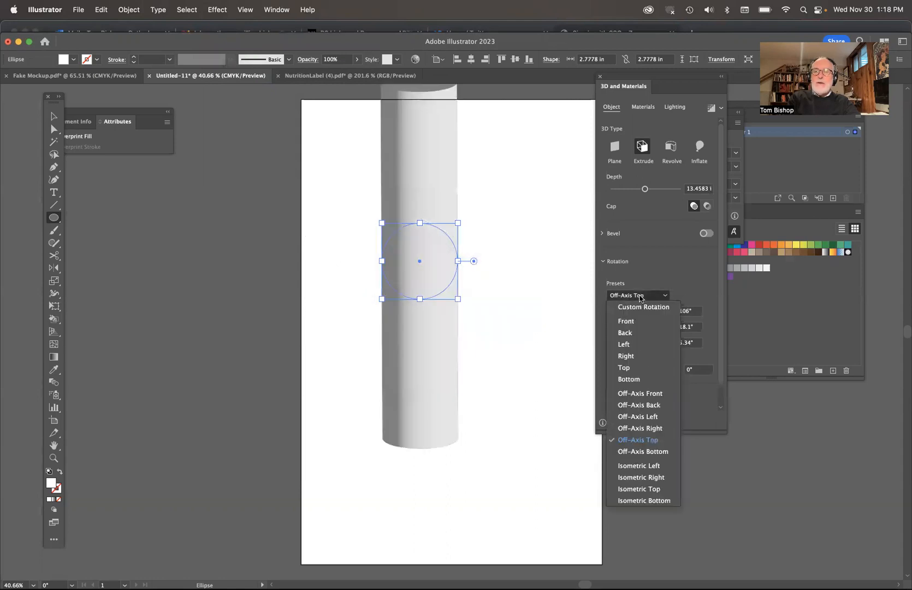
pyautogui.click(635, 477)
# Step: Apply the Isometric Left rotation preset to the cylinder, with perspective at 63° and Y rotation at 4°
pyautogui.click(635, 296)
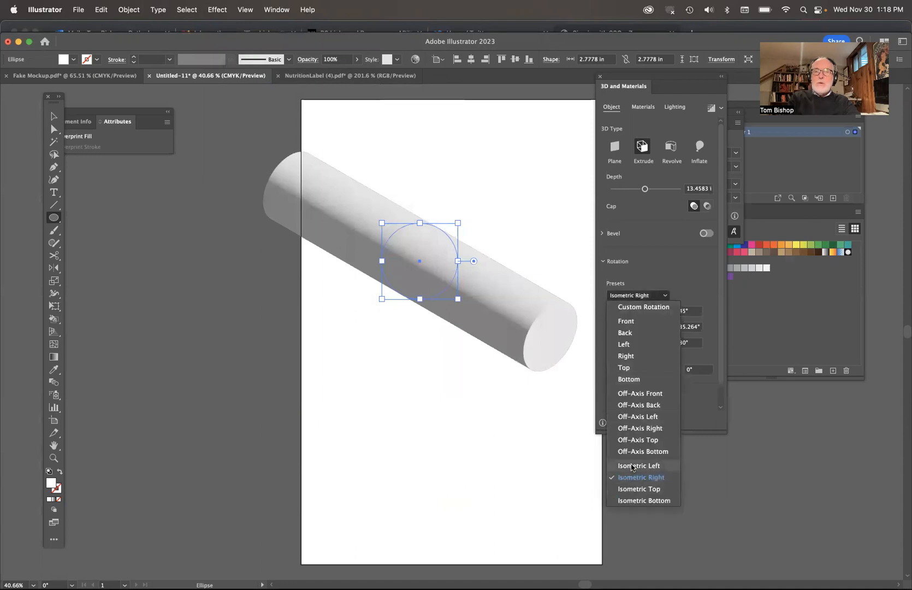
pyautogui.click(632, 466)
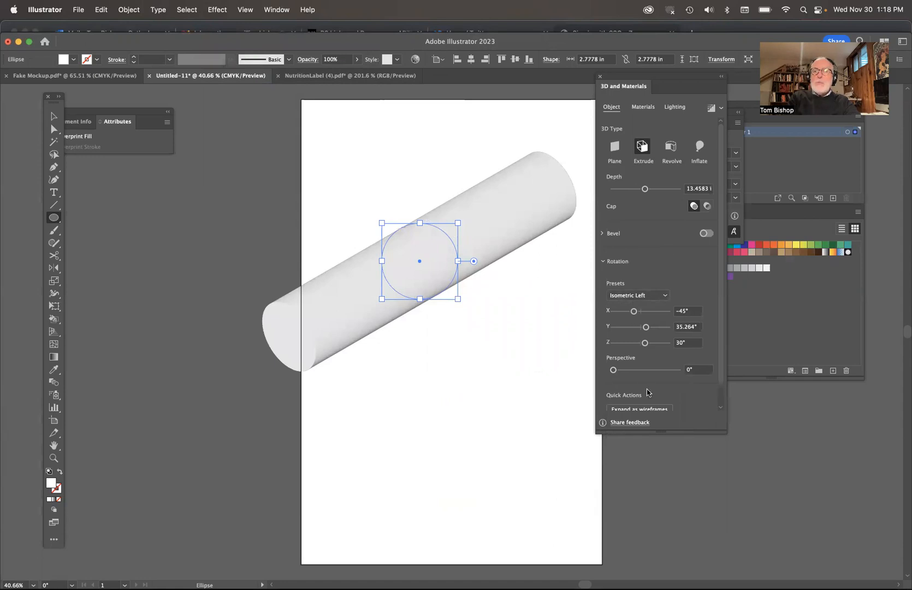
pyautogui.moveTo(614, 371); pyautogui.dragTo(640, 374)
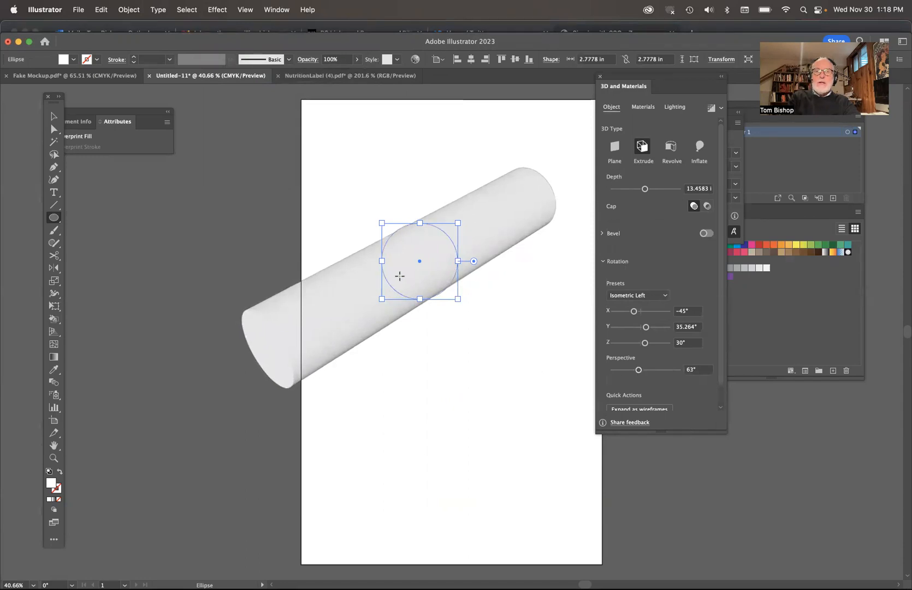
pyautogui.moveTo(646, 328); pyautogui.dragTo(642, 328)
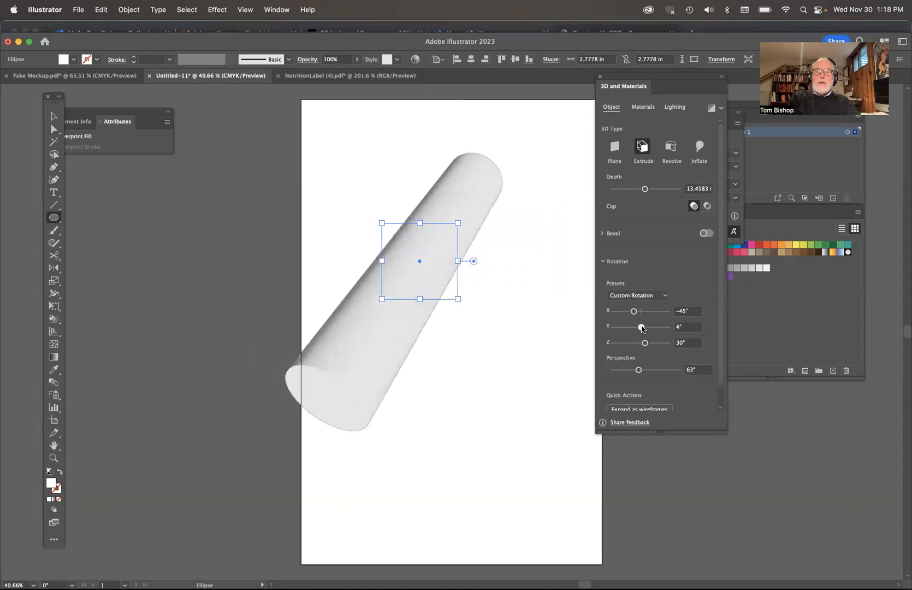
# Step: Light the cylinder with the Top Left preset, adjusted to 135% intensity, -180° rotation and 15° height
pyautogui.click(679, 110)
pyautogui.click(670, 147)
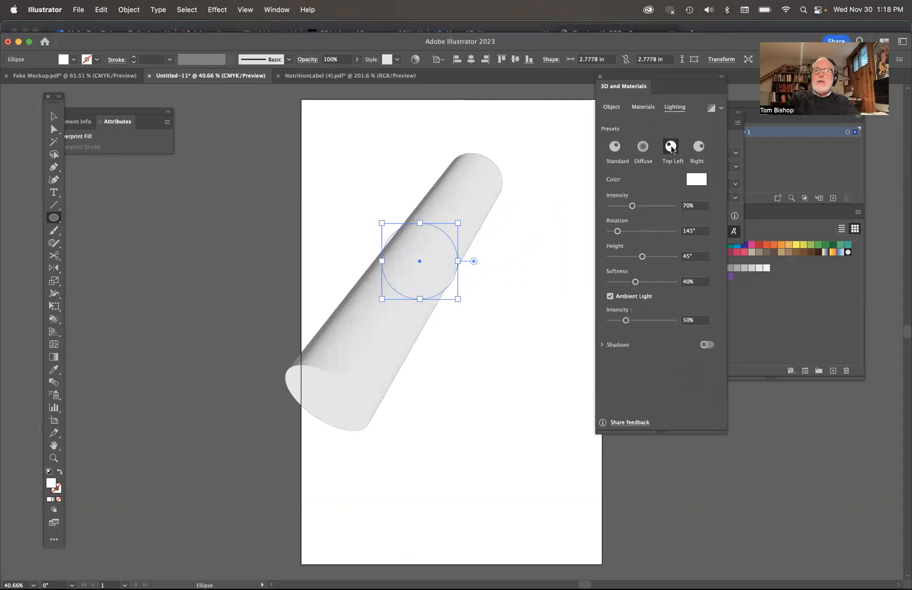
pyautogui.click(698, 146)
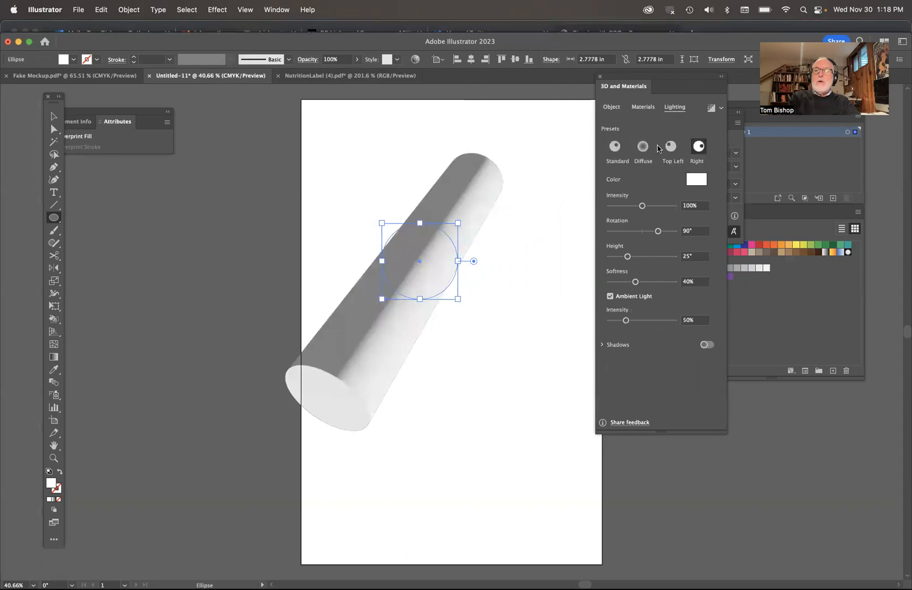
pyautogui.click(670, 151)
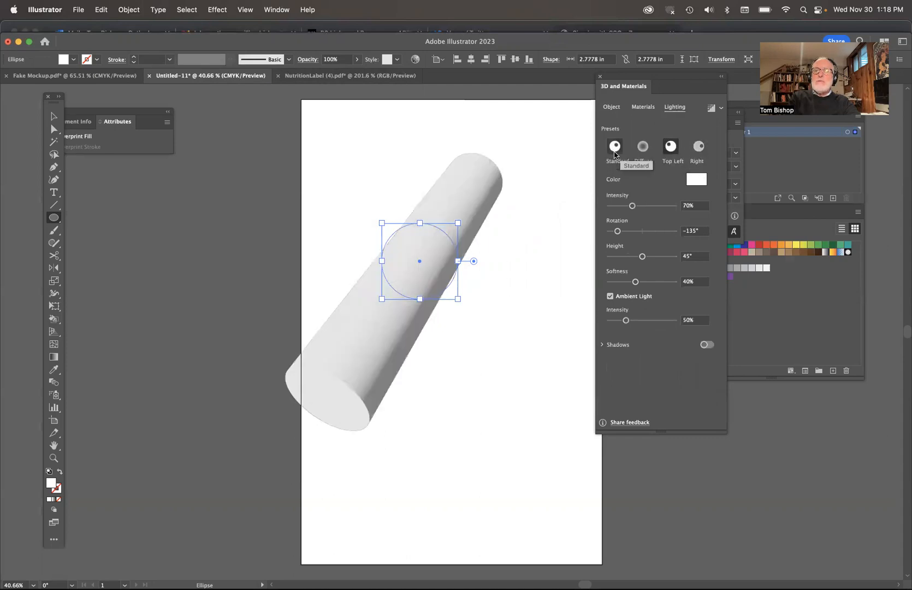
pyautogui.moveTo(632, 206); pyautogui.dragTo(601, 236)
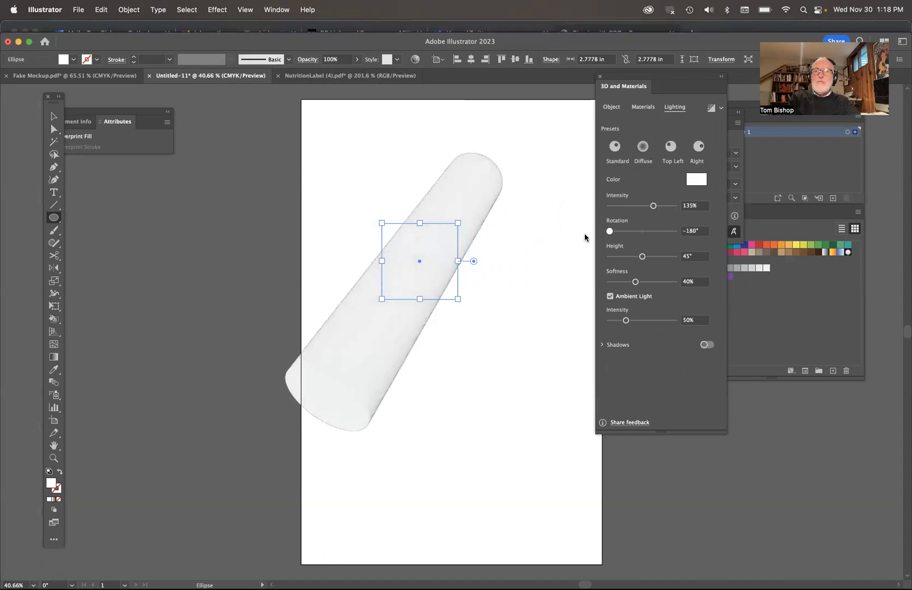
pyautogui.moveTo(643, 260)
pyautogui.mouseDown()
pyautogui.moveTo(612, 260)
pyautogui.moveTo(623, 262)
pyautogui.mouseUp()
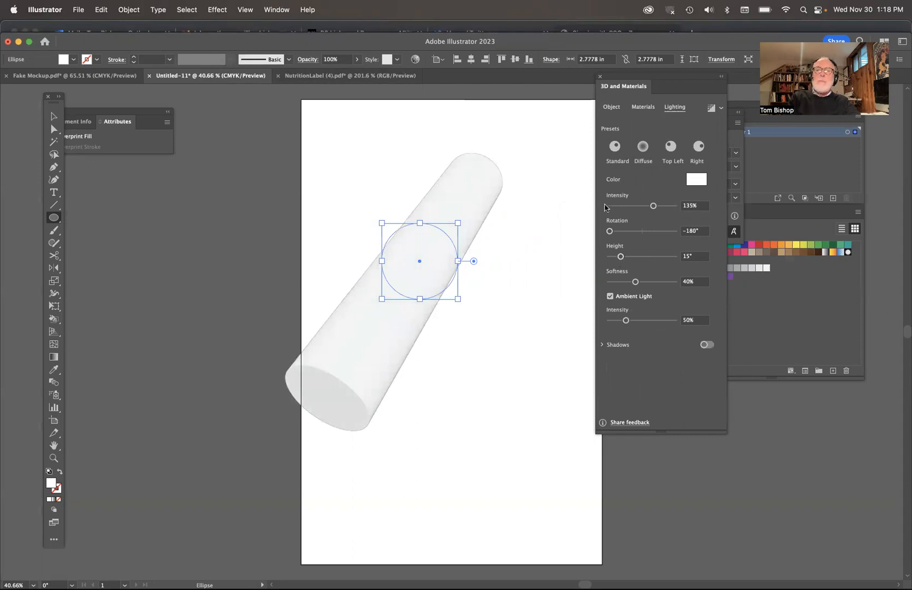
# Step: Set the cylinder's Z rotation to 53°
pyautogui.click(615, 112)
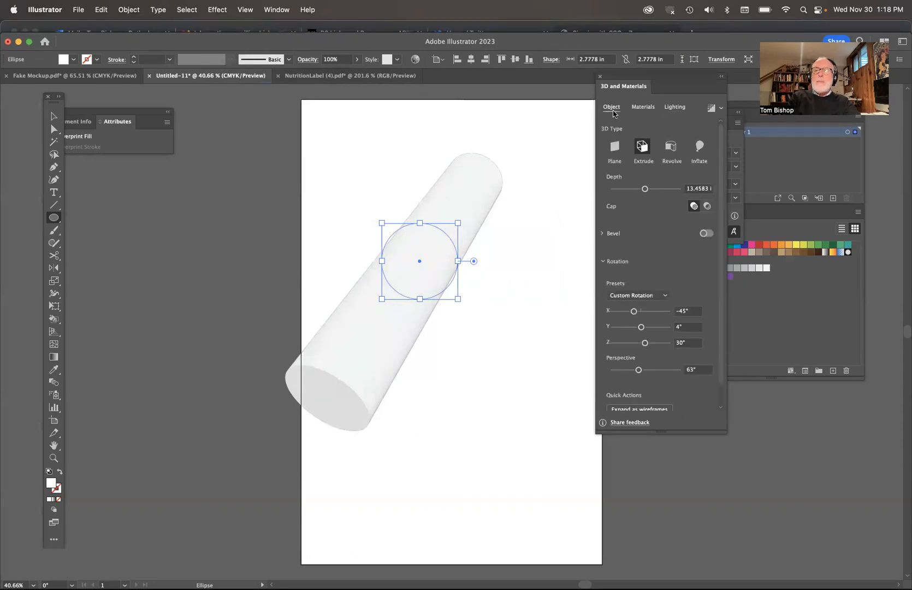
pyautogui.moveTo(646, 342); pyautogui.dragTo(649, 340)
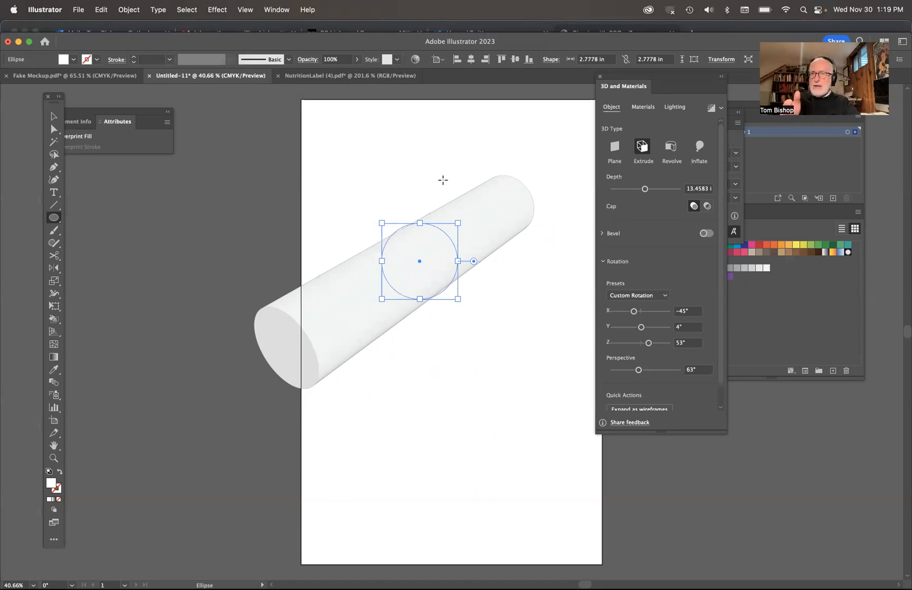
# Step: Copy the 3D cylinder and switch to Photoshop
pyautogui.click(102, 9)
pyautogui.click(105, 71)
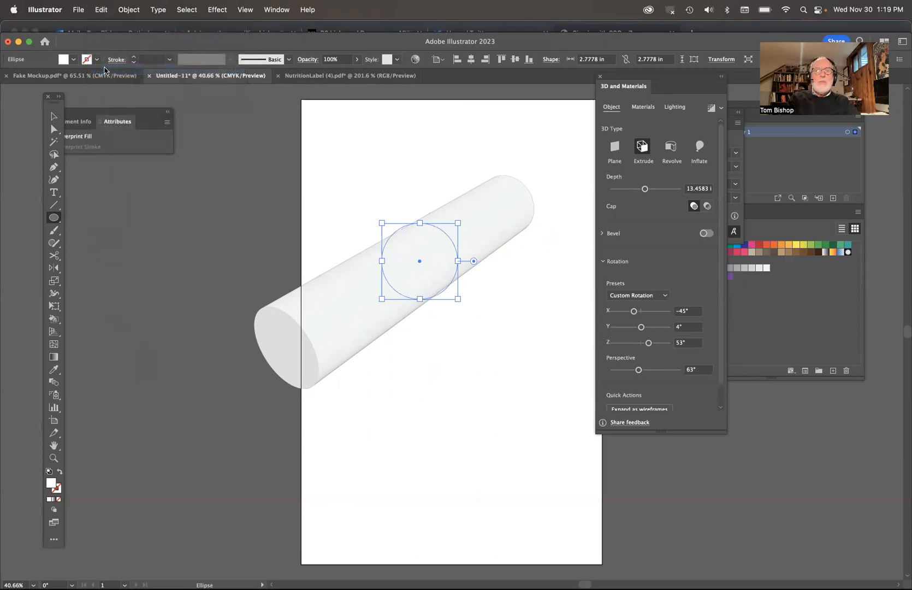
pyautogui.press('super+Tab')
pyautogui.press('super+Tab')
pyautogui.press('super+Tab')
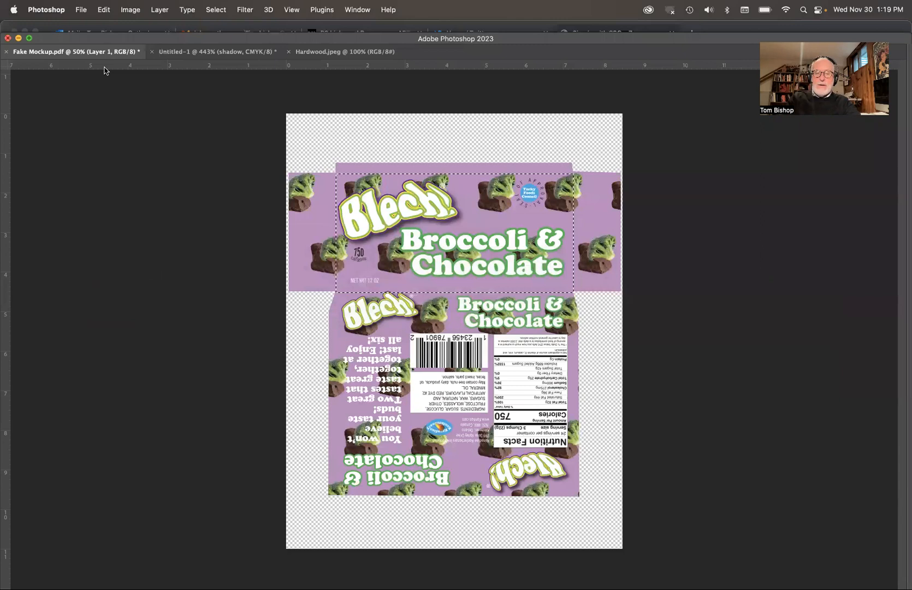
# Step: Create a new clipboard-sized document of 871 x 672 px with the resolution set to 300 pixels/inch
pyautogui.press('super+n')
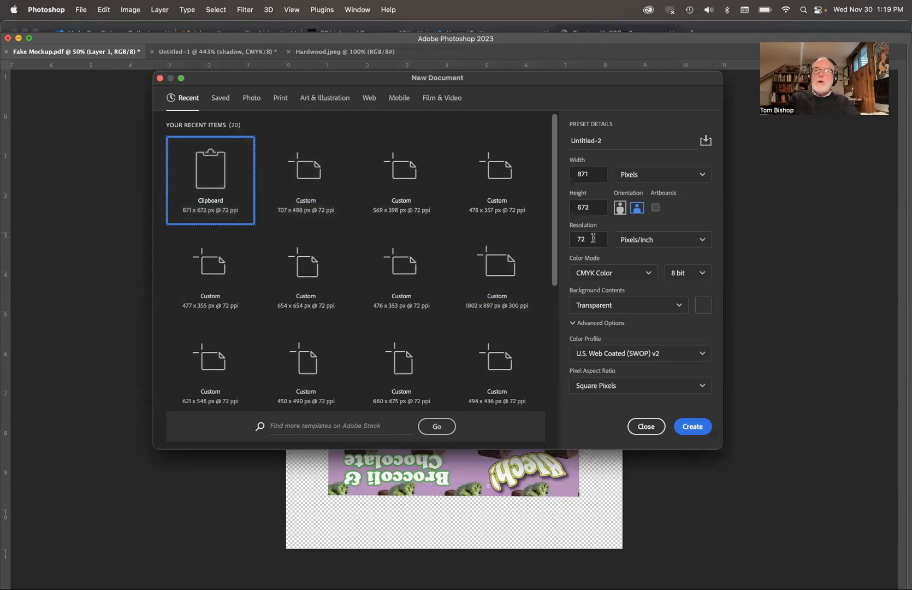
pyautogui.moveTo(592, 240); pyautogui.dragTo(579, 239)
pyautogui.write('300')
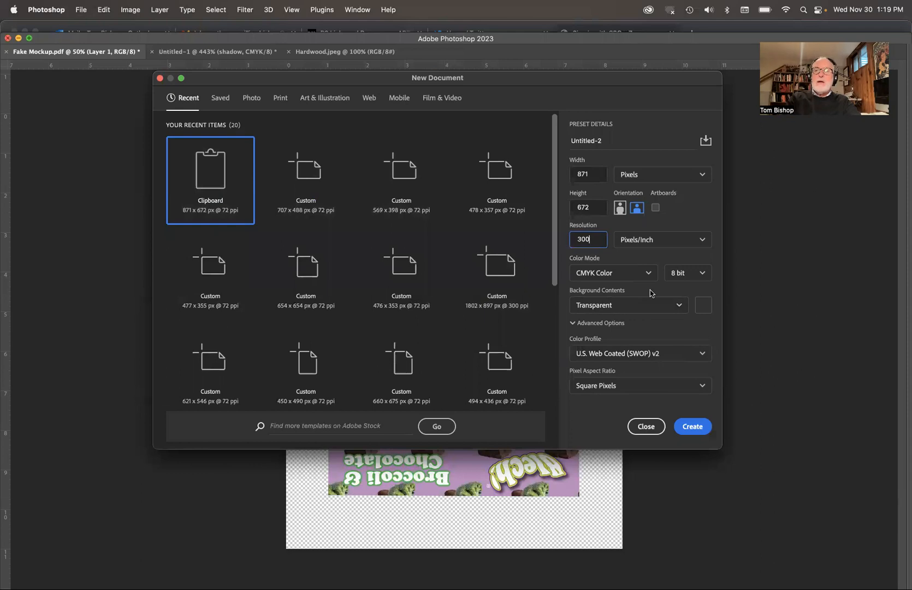
pyautogui.click(692, 426)
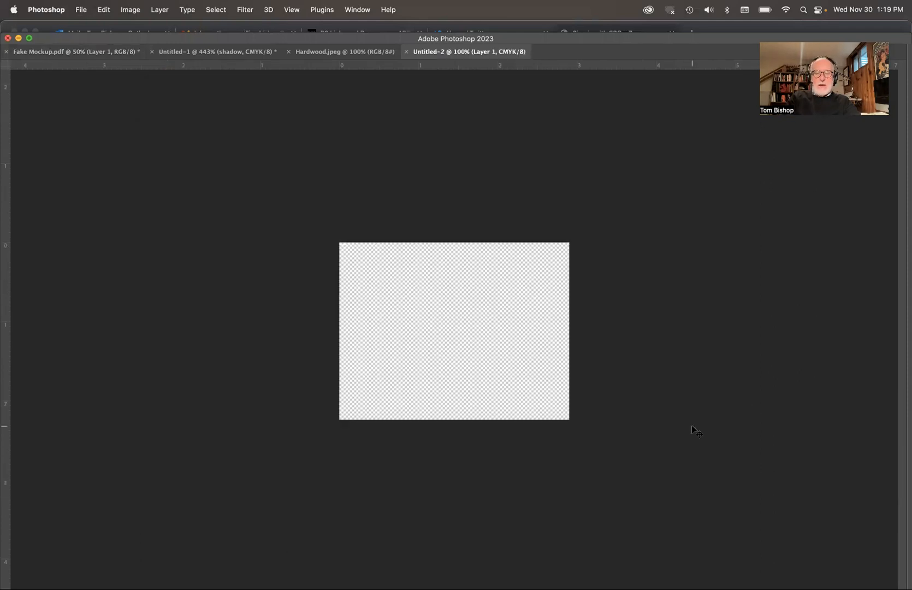
# Step: Paste the copied cylinder into the new document as pixels and commit its placement
pyautogui.press('super+v')
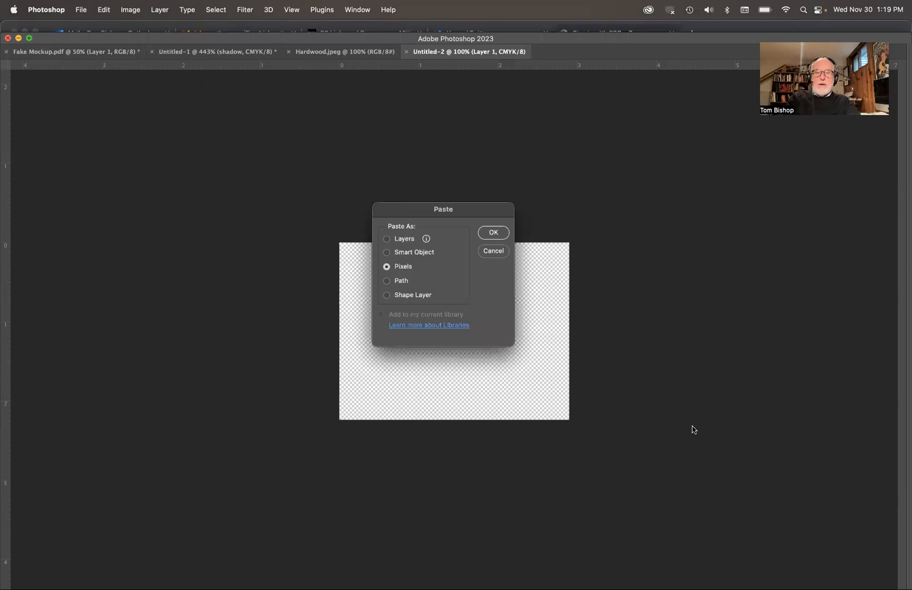
pyautogui.click(495, 234)
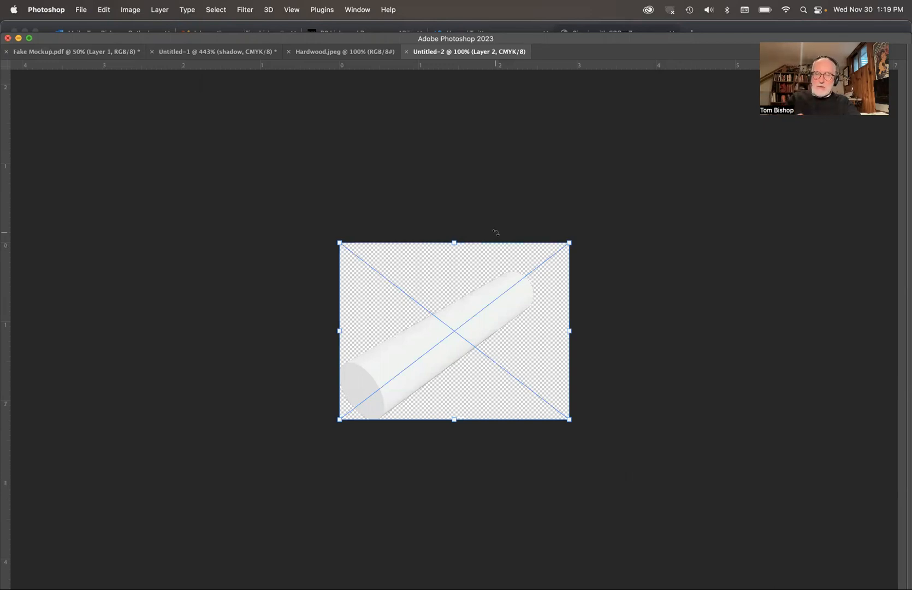
pyautogui.press('Return')
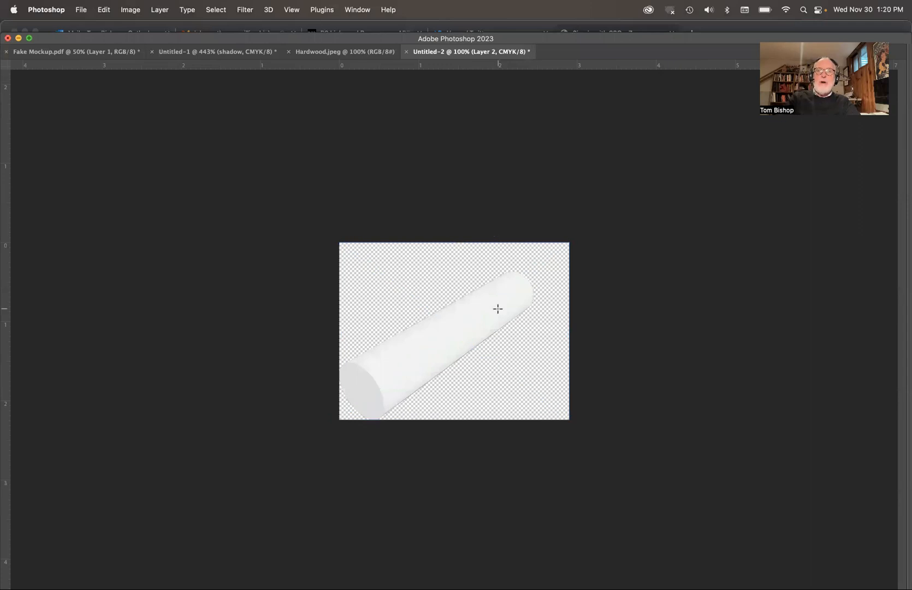
# Step: Show the panels and copy the selected front panel artwork from Fake Mockup.pdf into the cylinder document
pyautogui.press('Tab')
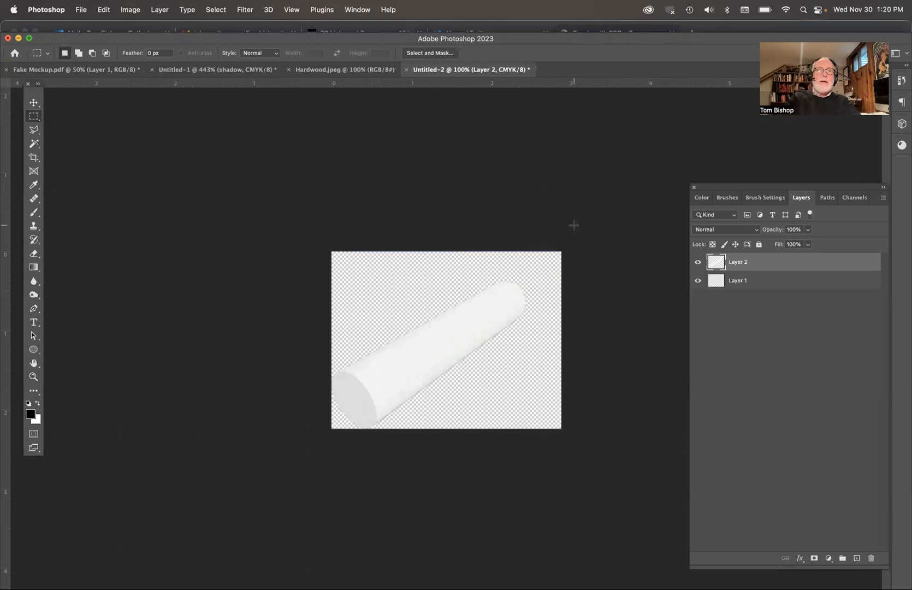
pyautogui.click(100, 73)
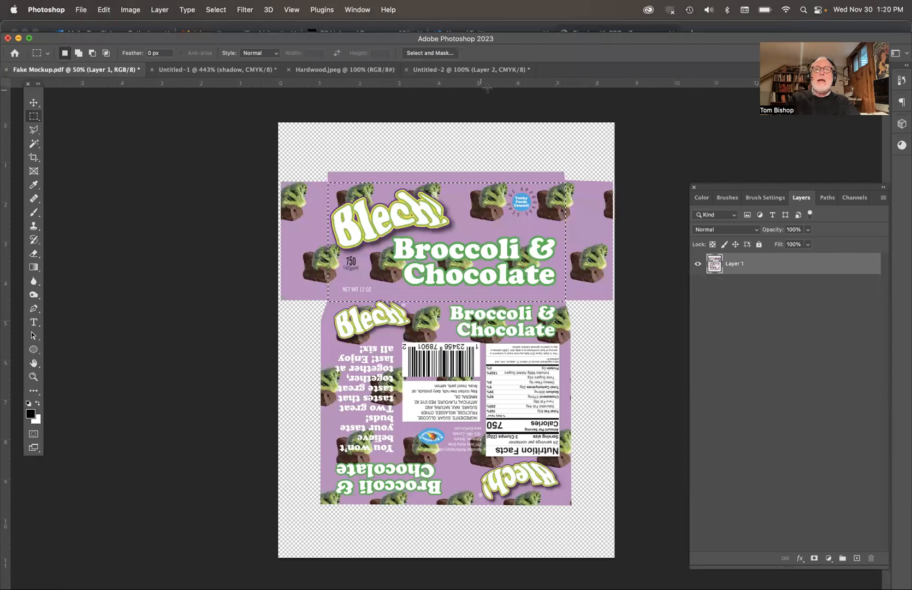
pyautogui.click(477, 70)
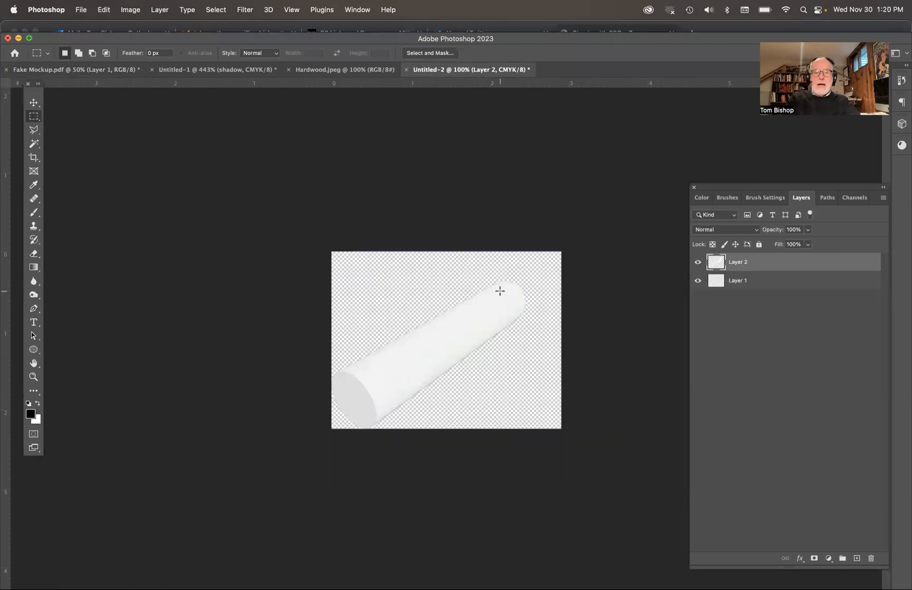
pyautogui.press('super+v')
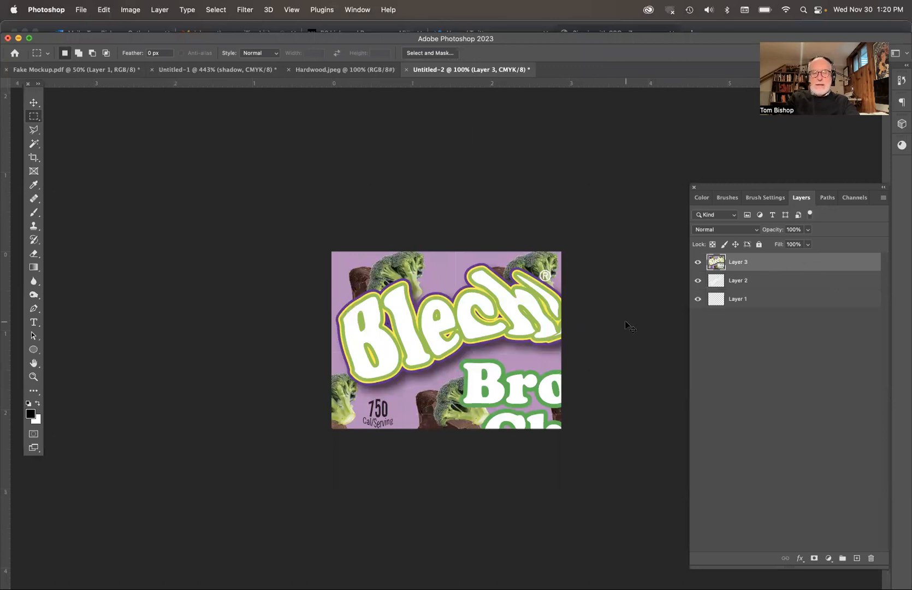
# Step: Scale the pasted label artwork proportionally to about 44.37% and place it over the cylinder
pyautogui.press('super+t')
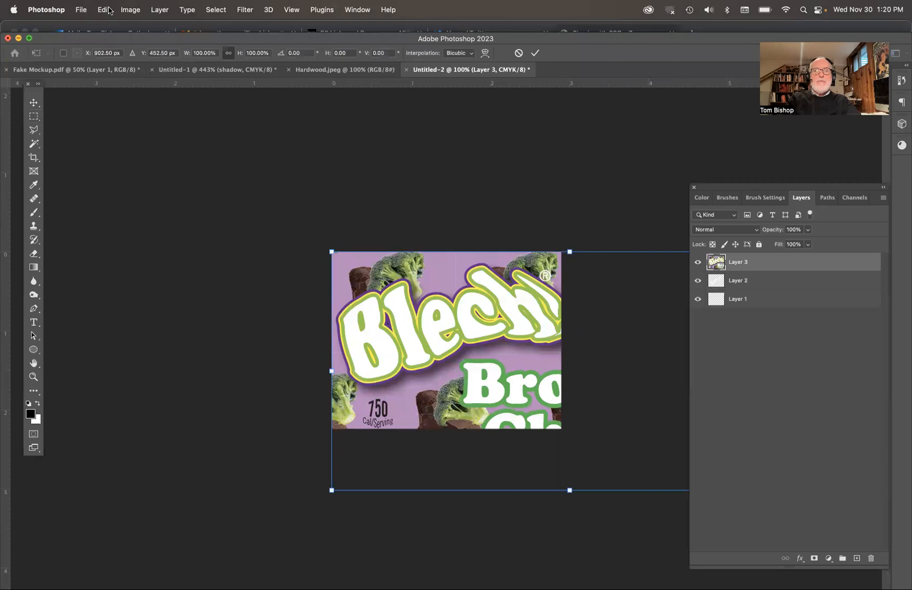
pyautogui.moveTo(333, 487); pyautogui.dragTo(407, 396)
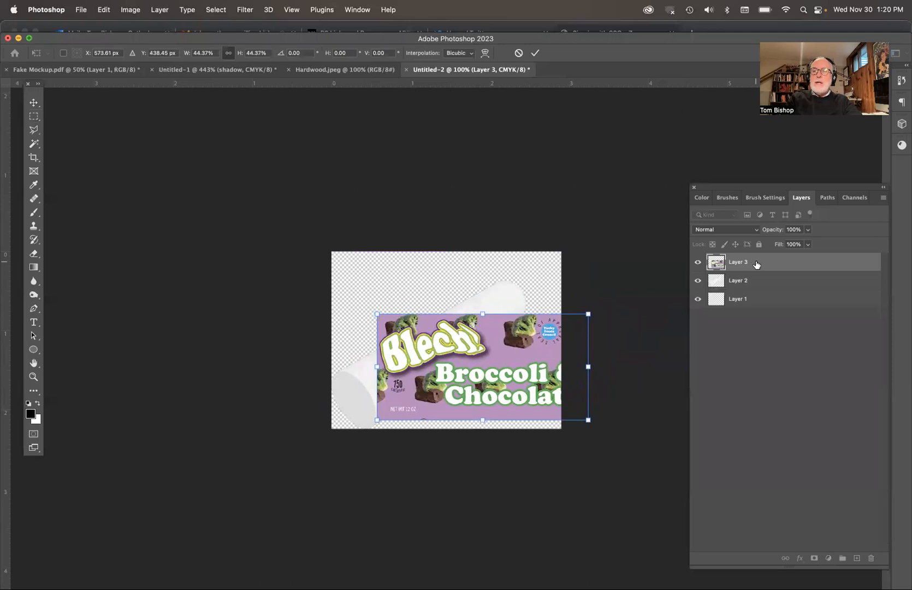
# Step: Set the label layer's blend mode to Multiply and align the artwork with the cylinder at a rotation of about -30.55°
pyautogui.click(722, 233)
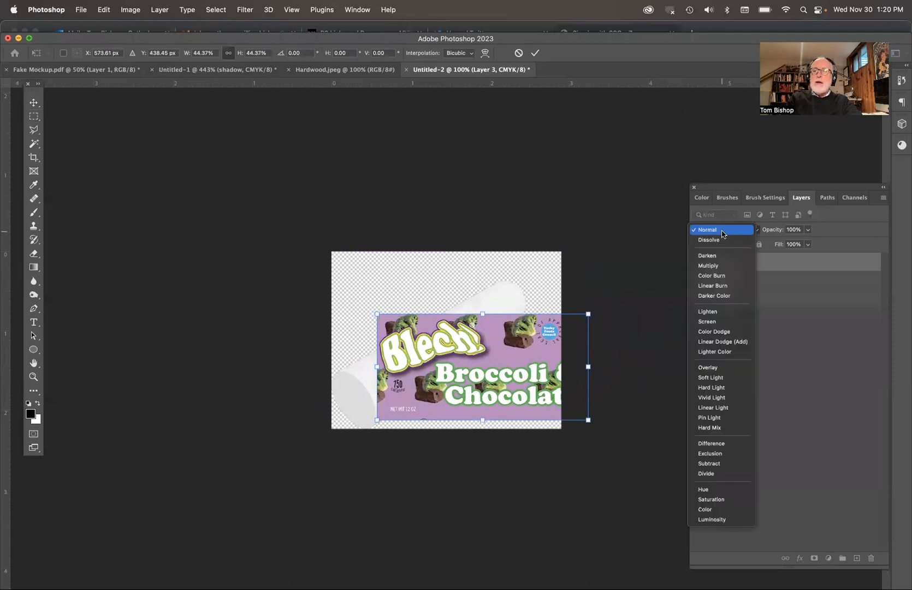
pyautogui.click(718, 265)
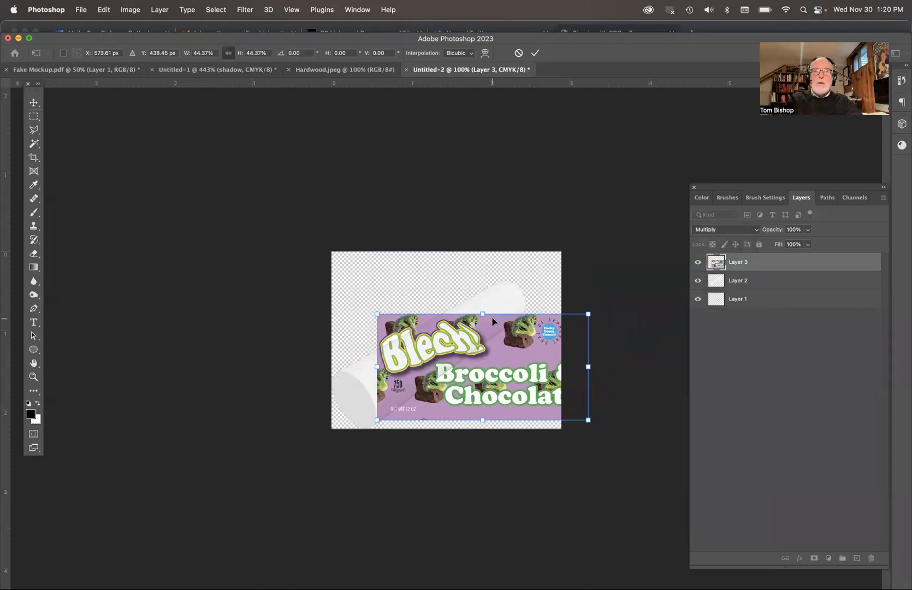
pyautogui.scroll(3, 484, 352)
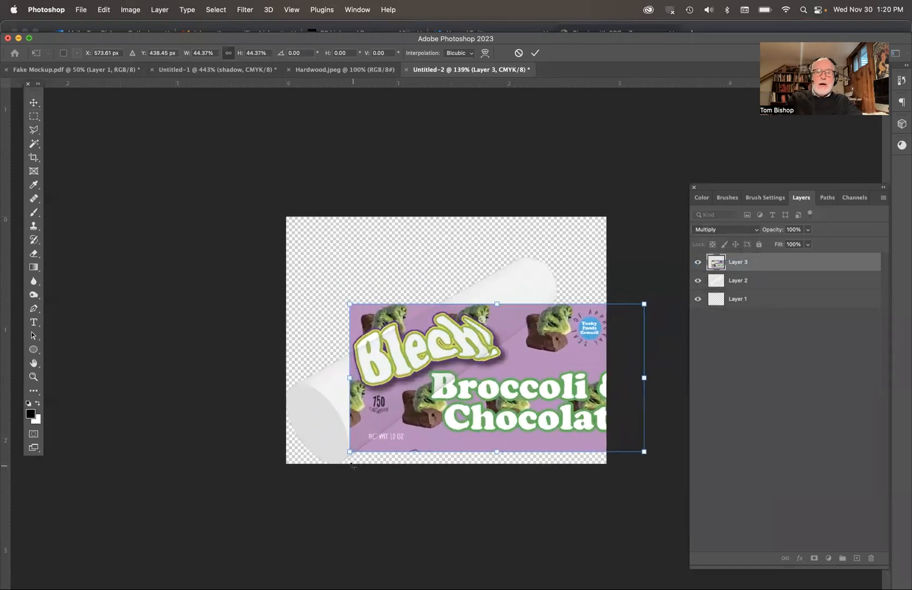
pyautogui.moveTo(346, 459); pyautogui.dragTo(472, 418)
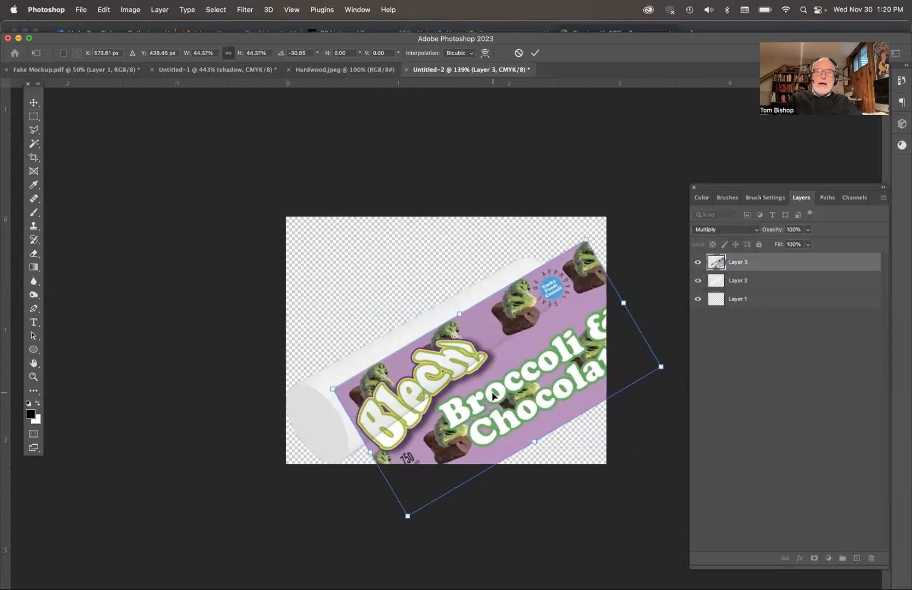
pyautogui.moveTo(504, 374); pyautogui.dragTo(472, 369)
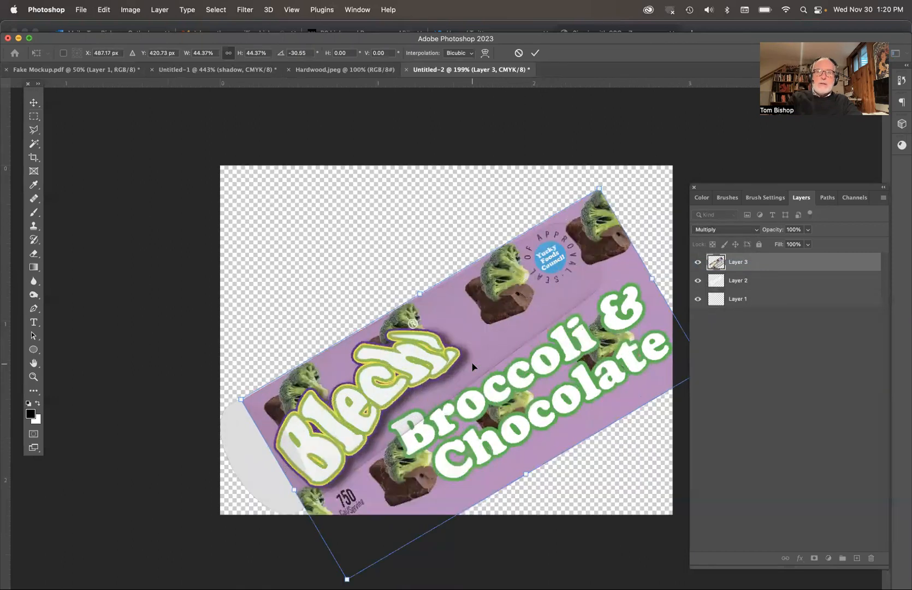
pyautogui.scroll(5, 472, 367)
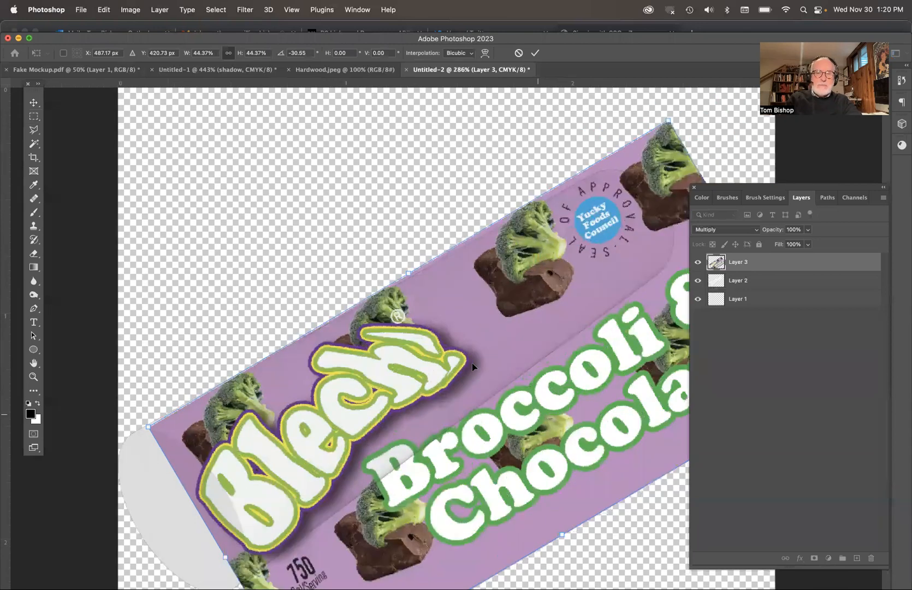
pyautogui.scroll(-2, 472, 362)
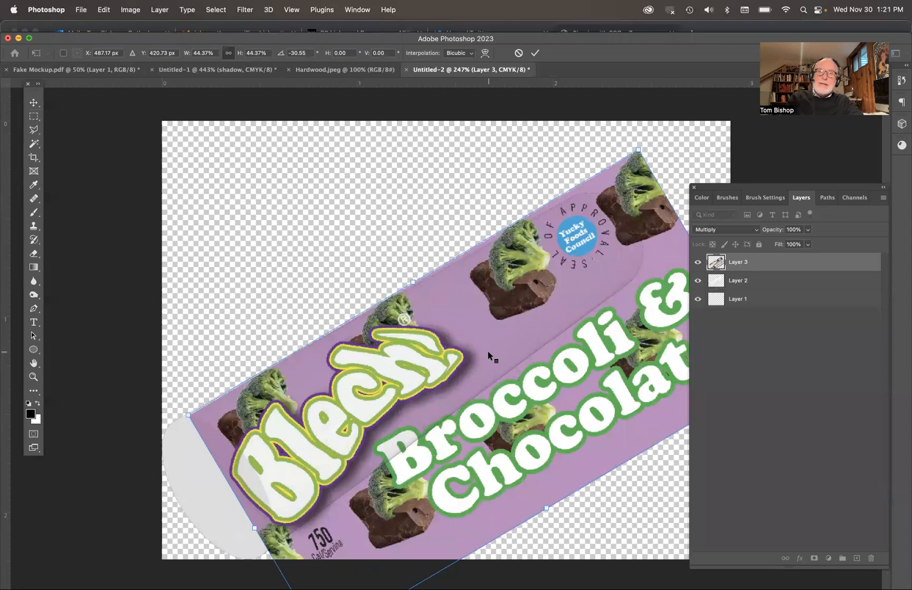
# Step: Start warping the label artwork and pull its two far-end corners and upper handles onto the cylinder's far rim
pyautogui.rightClick(488, 352)
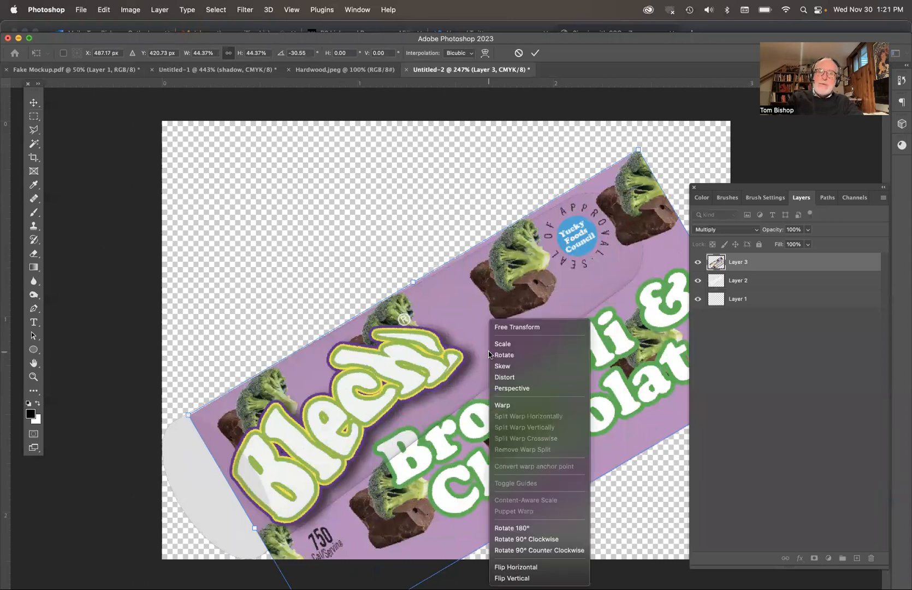
pyautogui.click(500, 404)
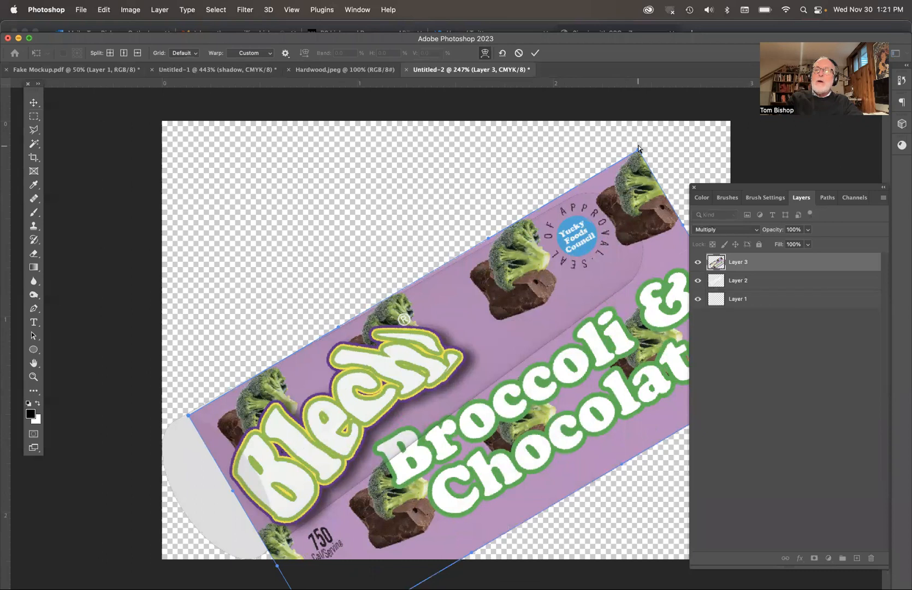
pyautogui.moveTo(640, 151); pyautogui.dragTo(577, 193)
pyautogui.moveTo(489, 240); pyautogui.dragTo(452, 266)
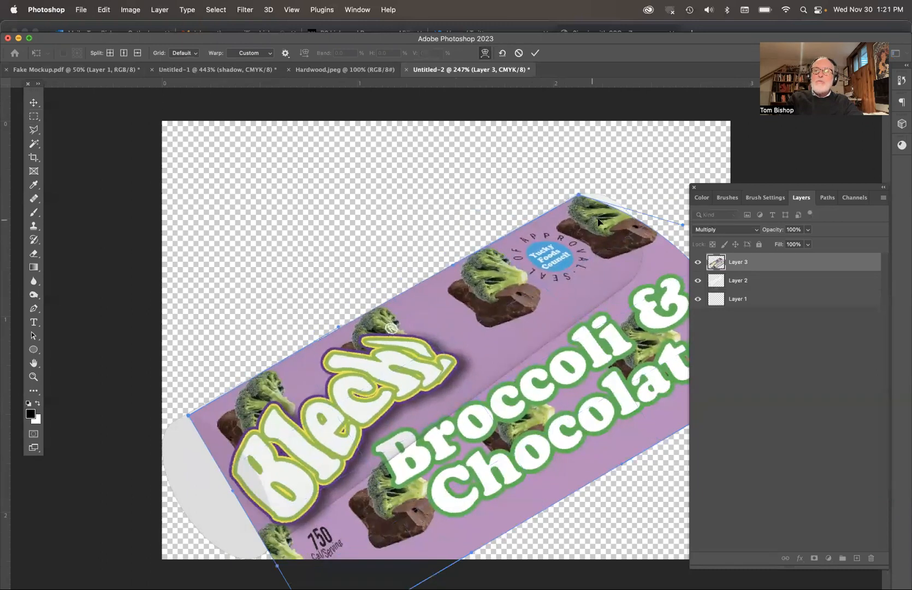
pyautogui.moveTo(681, 225); pyautogui.dragTo(611, 171)
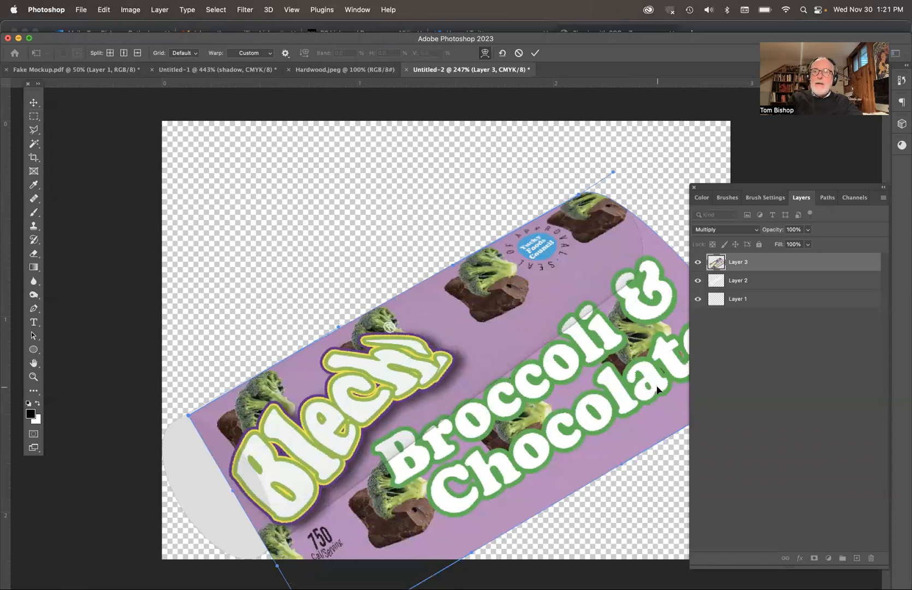
pyautogui.press('Tab')
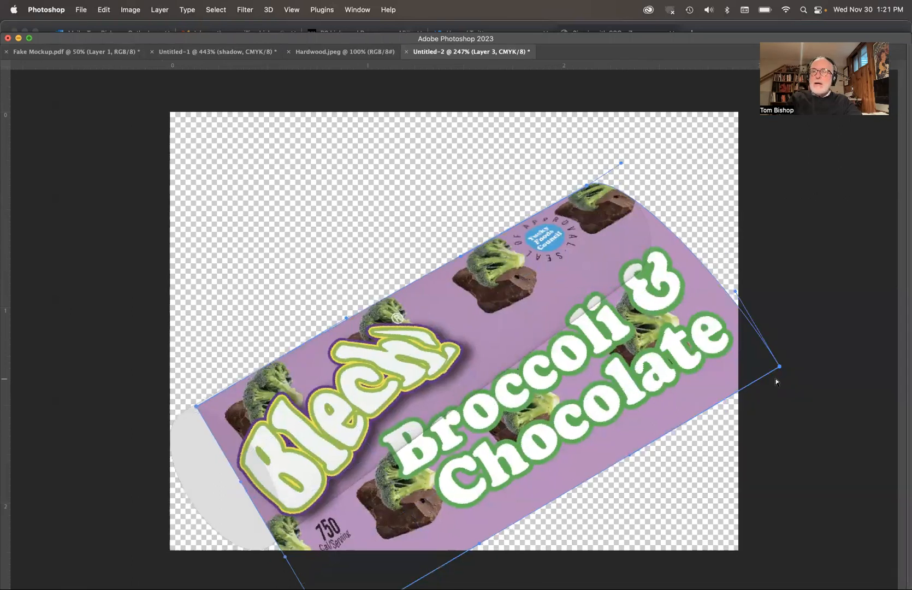
pyautogui.moveTo(780, 366); pyautogui.dragTo(638, 271)
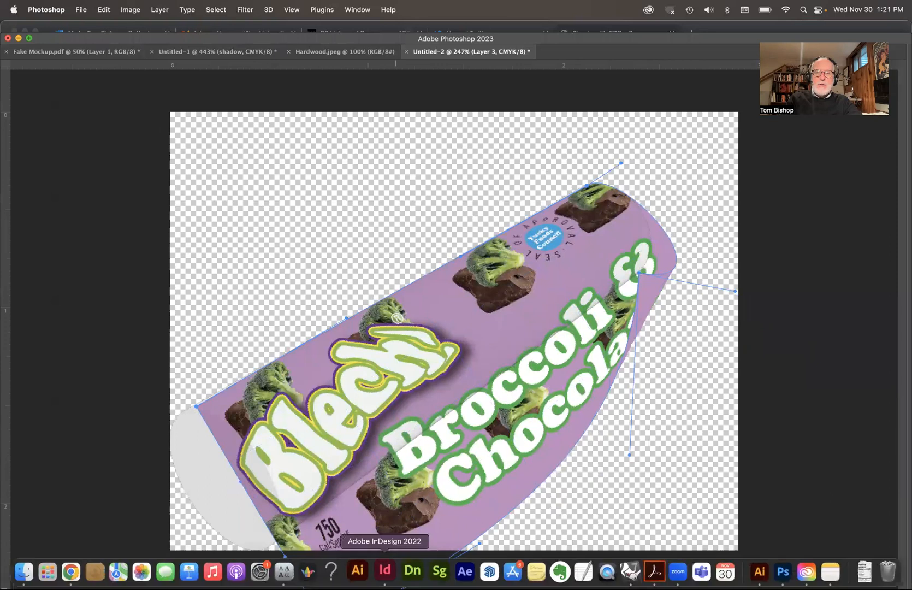
# Step: Warp the label's lower near corner onto the base of the cylinder and curve its near edge around the front face
pyautogui.scroll(-5, 478, 470)
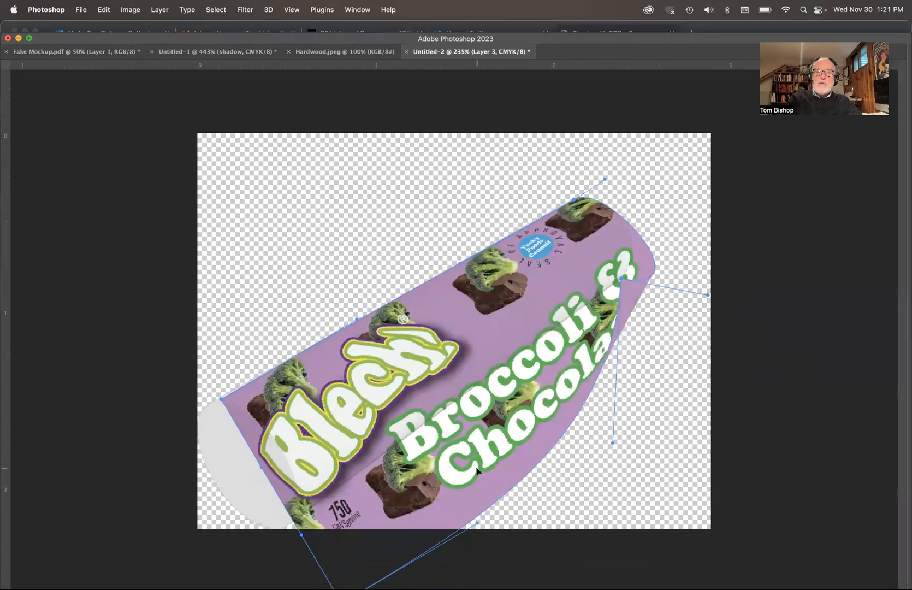
pyautogui.moveTo(375, 523); pyautogui.dragTo(339, 466)
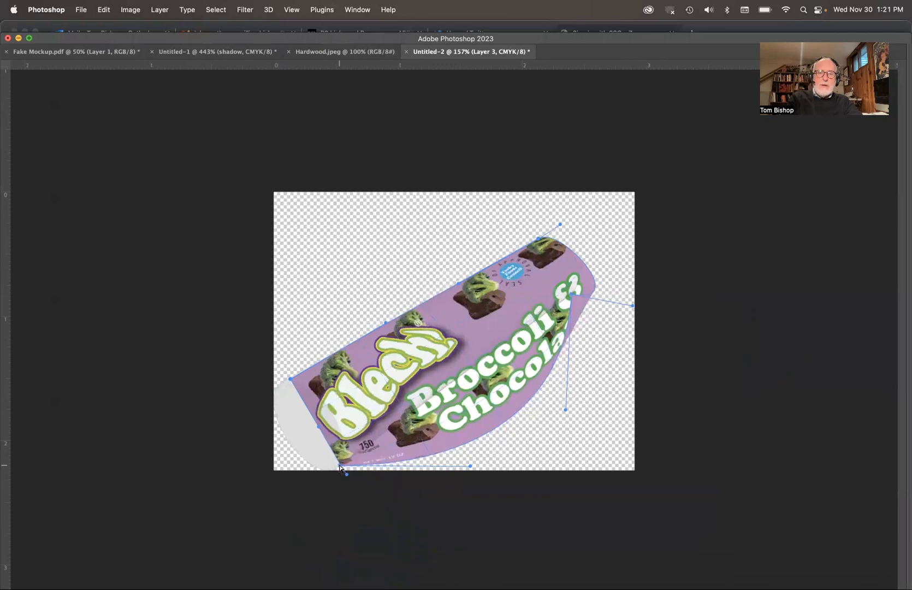
pyautogui.moveTo(317, 427); pyautogui.dragTo(346, 401)
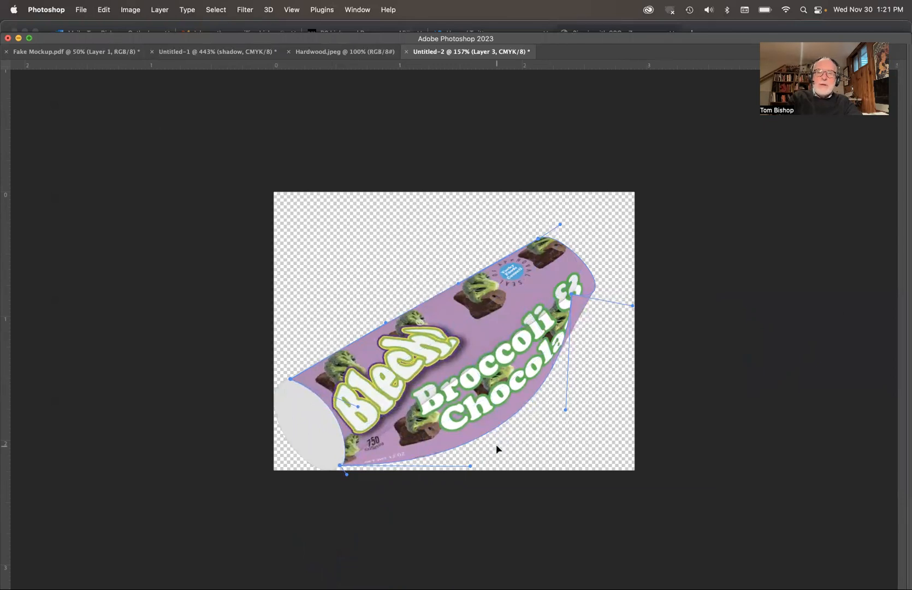
# Step: Adjust the lower edge's warp handles so the label runs straight along the cylinder's underside
pyautogui.moveTo(470, 466); pyautogui.dragTo(436, 394)
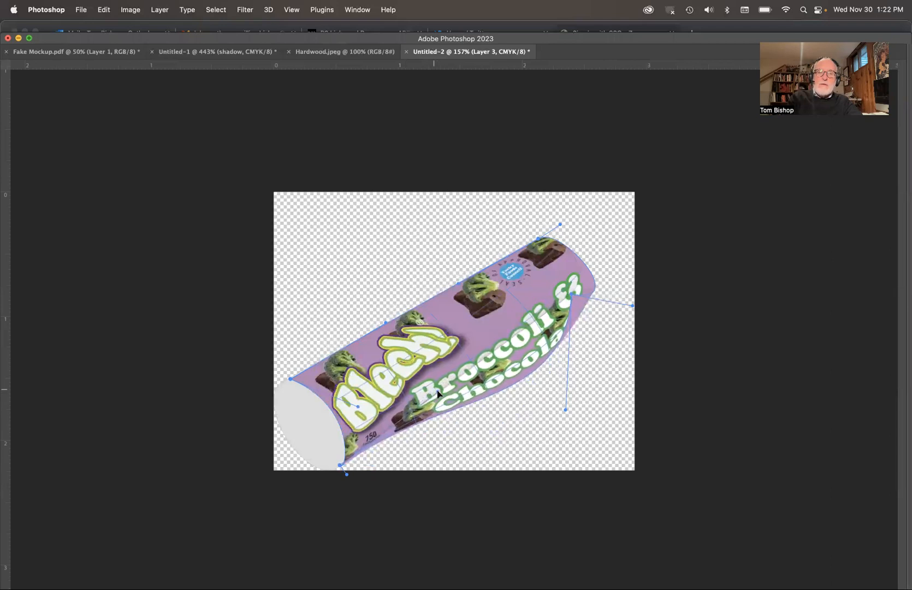
pyautogui.press('super+equal')
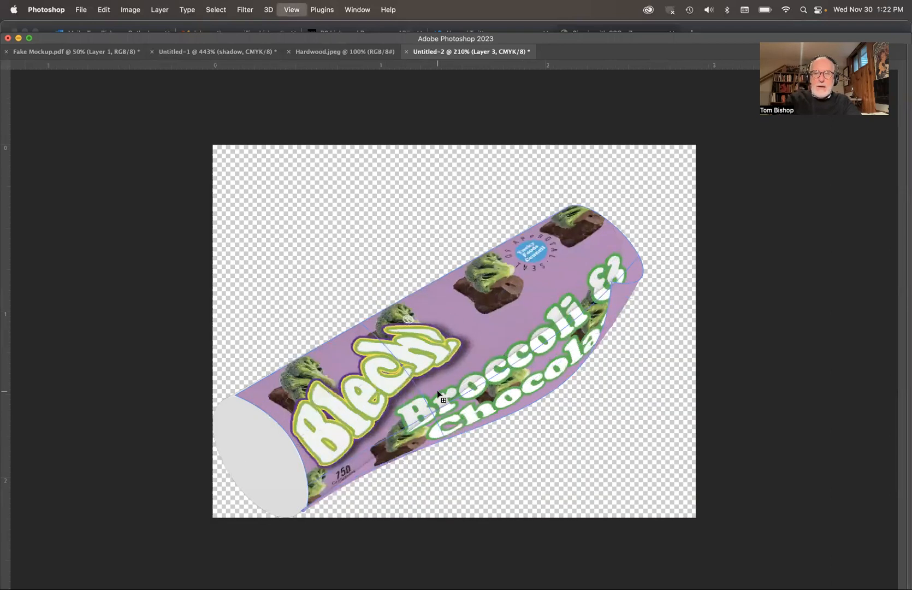
pyautogui.moveTo(604, 437); pyautogui.dragTo(527, 344)
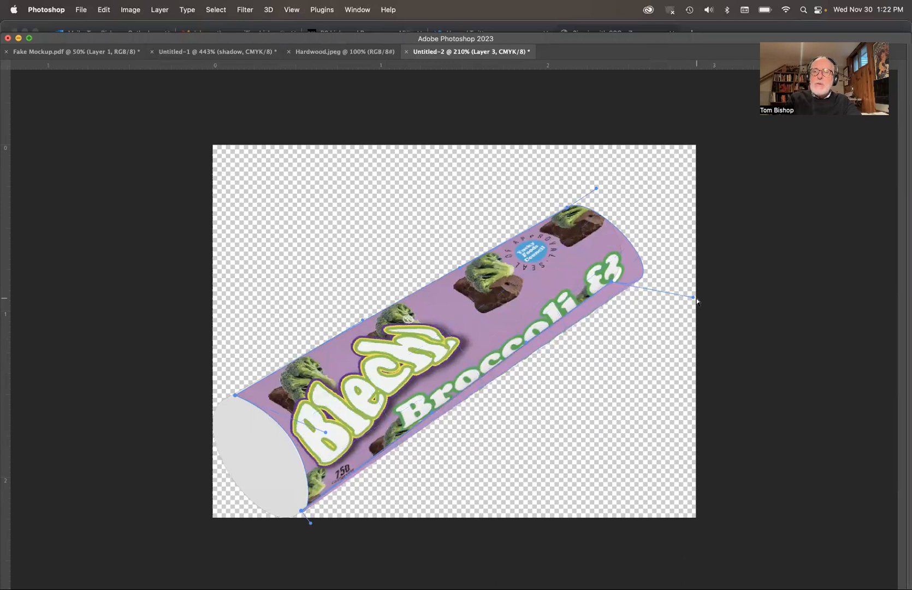
# Step: Refine the lower far corner and its neighbouring warp handles so the label's far edge follows the cylinder's rounded end
pyautogui.moveTo(692, 296); pyautogui.dragTo(639, 243)
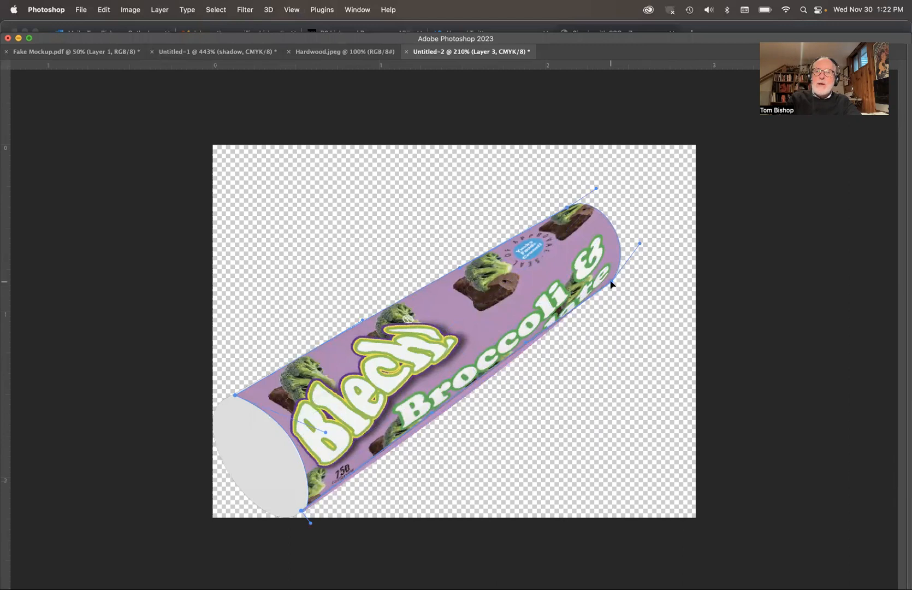
pyautogui.moveTo(612, 283)
pyautogui.mouseDown()
pyautogui.moveTo(596, 224)
pyautogui.moveTo(604, 223)
pyautogui.moveTo(612, 279)
pyautogui.mouseUp()
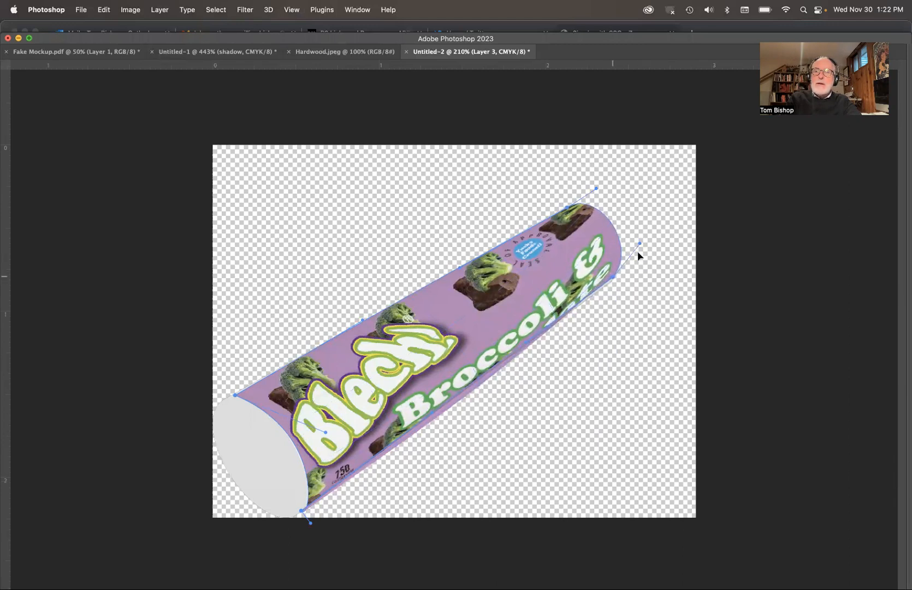
pyautogui.moveTo(640, 241); pyautogui.dragTo(641, 249)
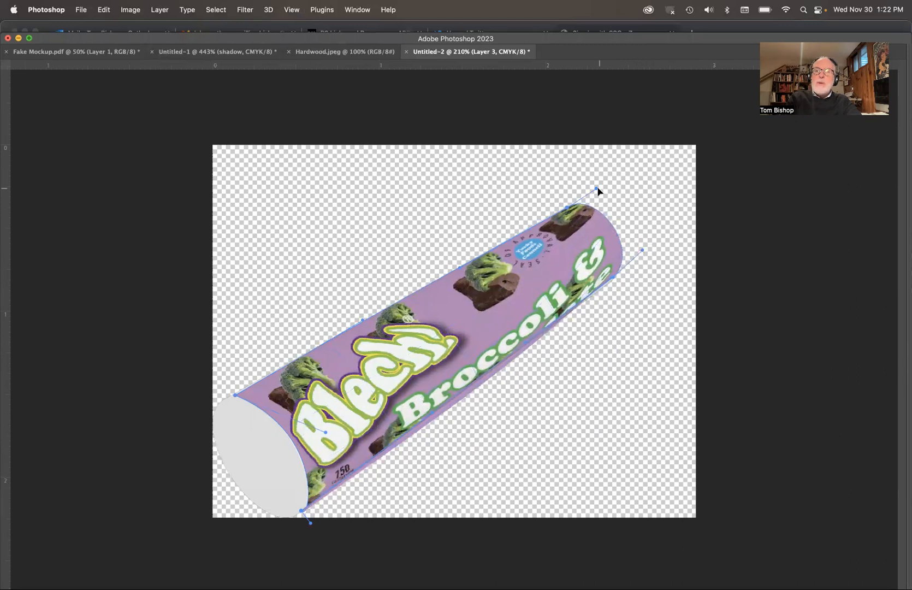
pyautogui.moveTo(596, 189); pyautogui.dragTo(590, 187)
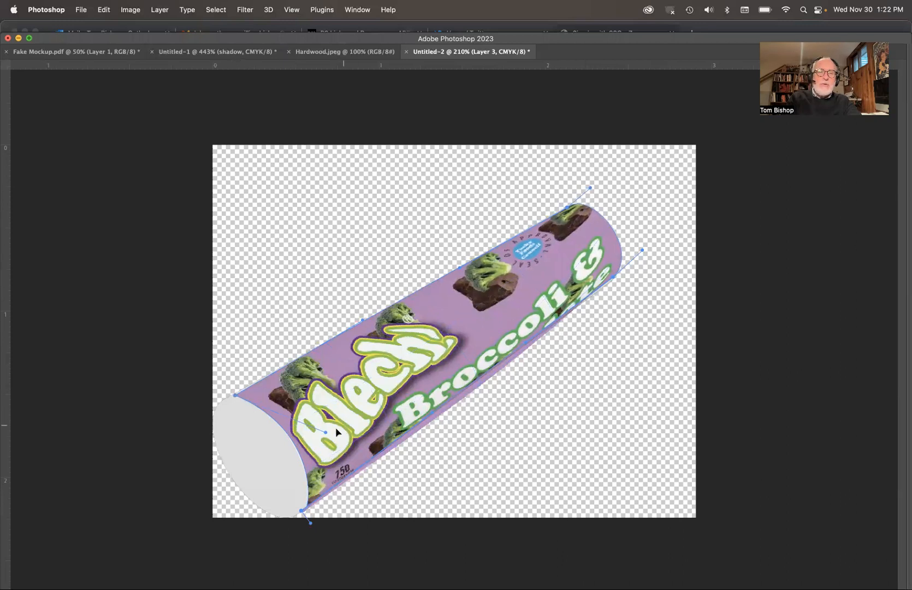
# Step: Fine-tune the label's curve around the front face and its upper edge, and commit the warp
pyautogui.moveTo(325, 435); pyautogui.dragTo(311, 413)
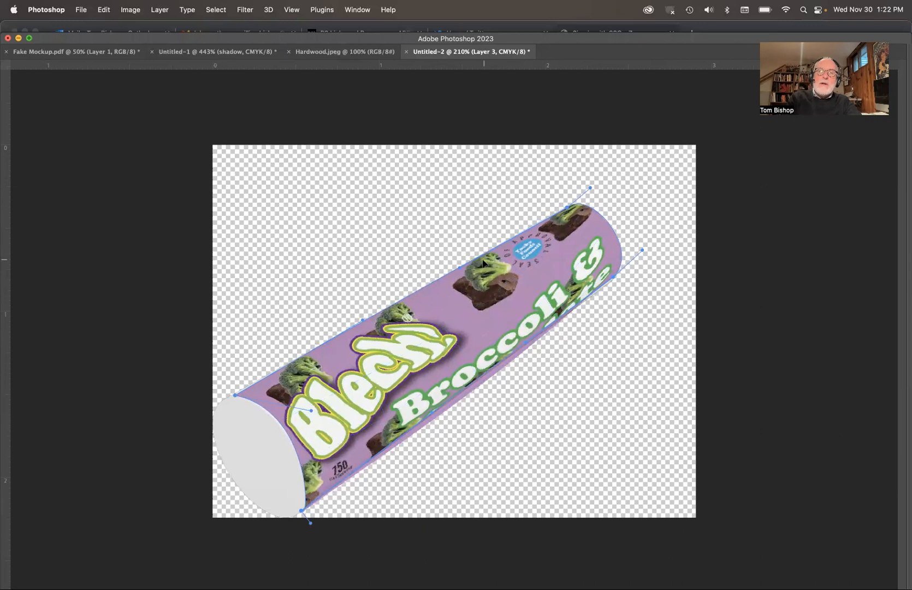
pyautogui.moveTo(459, 267)
pyautogui.mouseDown()
pyautogui.moveTo(403, 291)
pyautogui.moveTo(439, 285)
pyautogui.moveTo(390, 313)
pyautogui.moveTo(462, 267)
pyautogui.mouseUp()
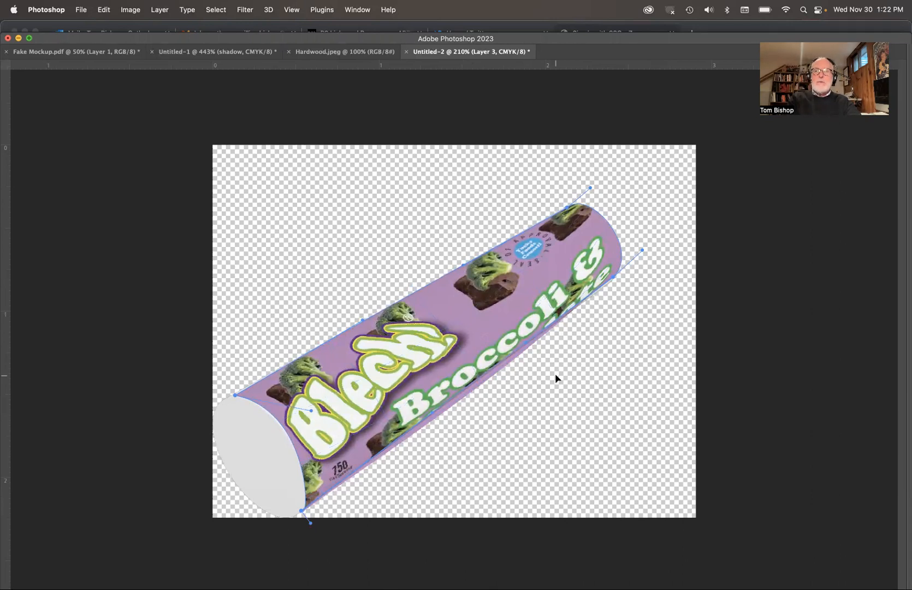
pyautogui.press('Tab')
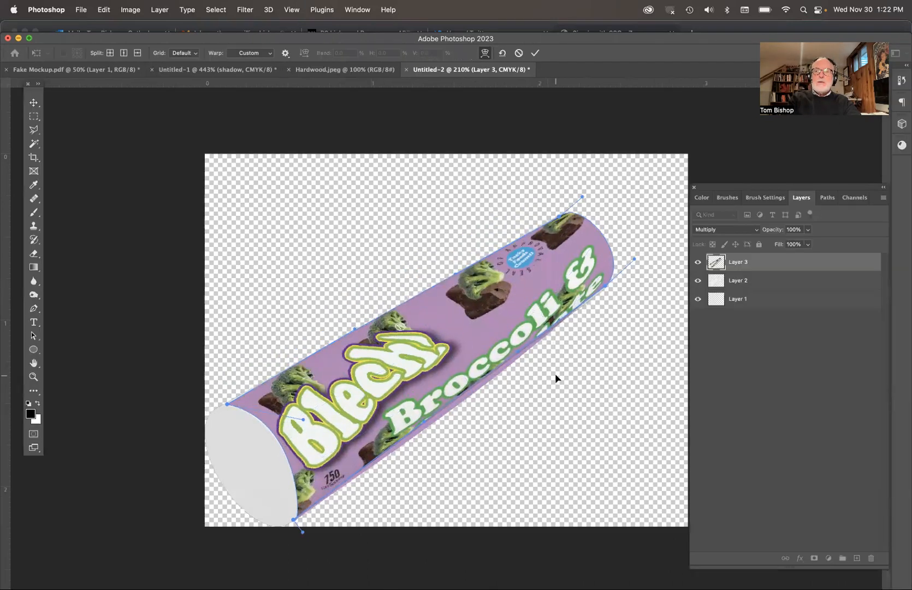
pyautogui.press('Return')
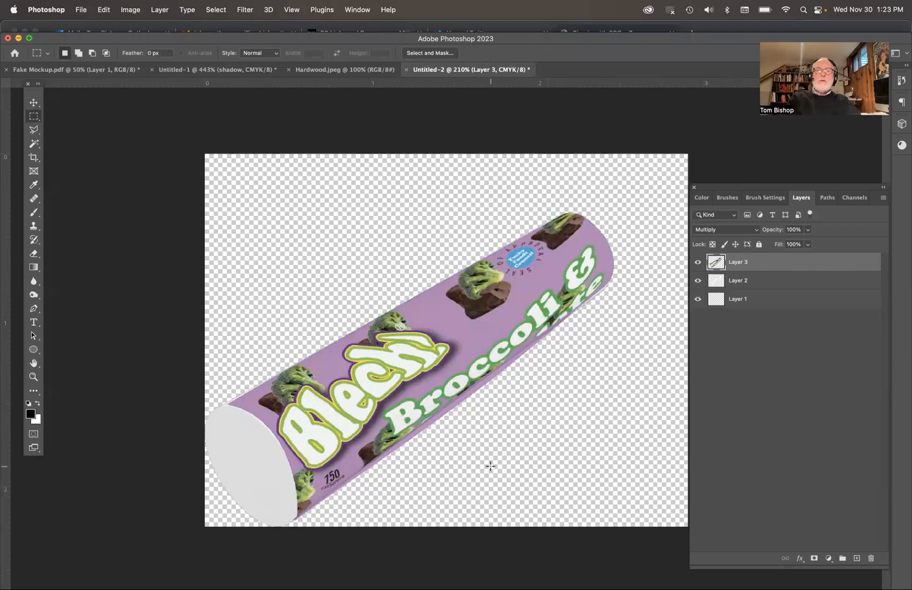
pyautogui.press('super+minus')
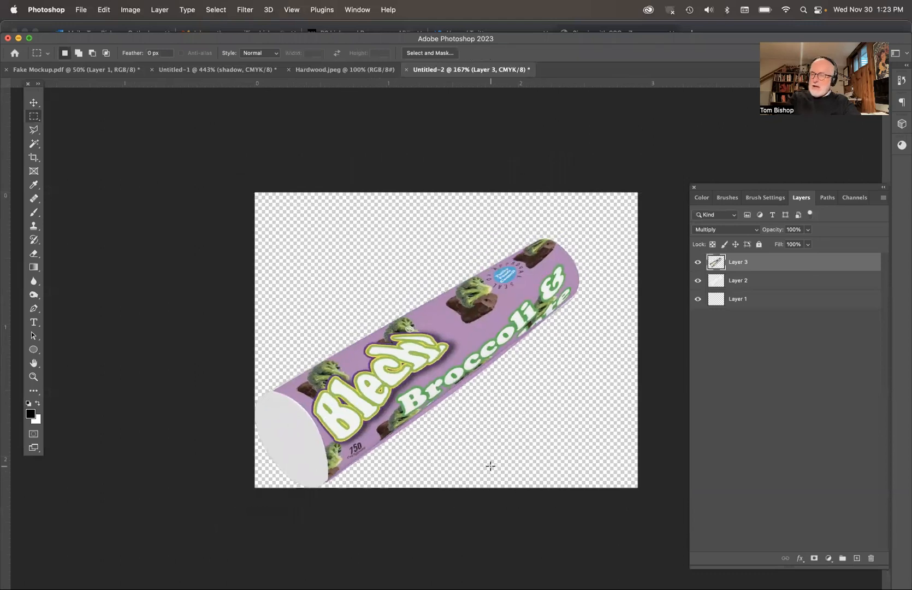